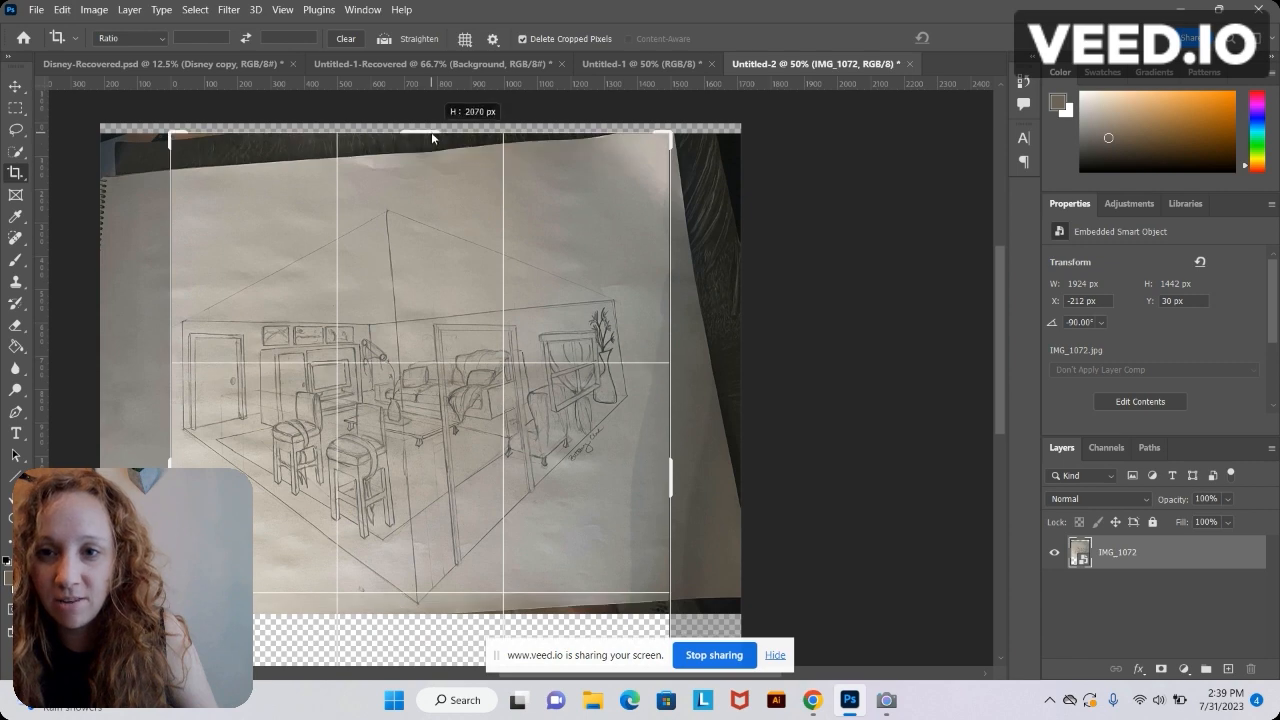
- Crop off the transparent strips above and below the photographed sketch, and rasterize the IMG_1072 layer
drag(569, 517, 557, 557)
key(Return)
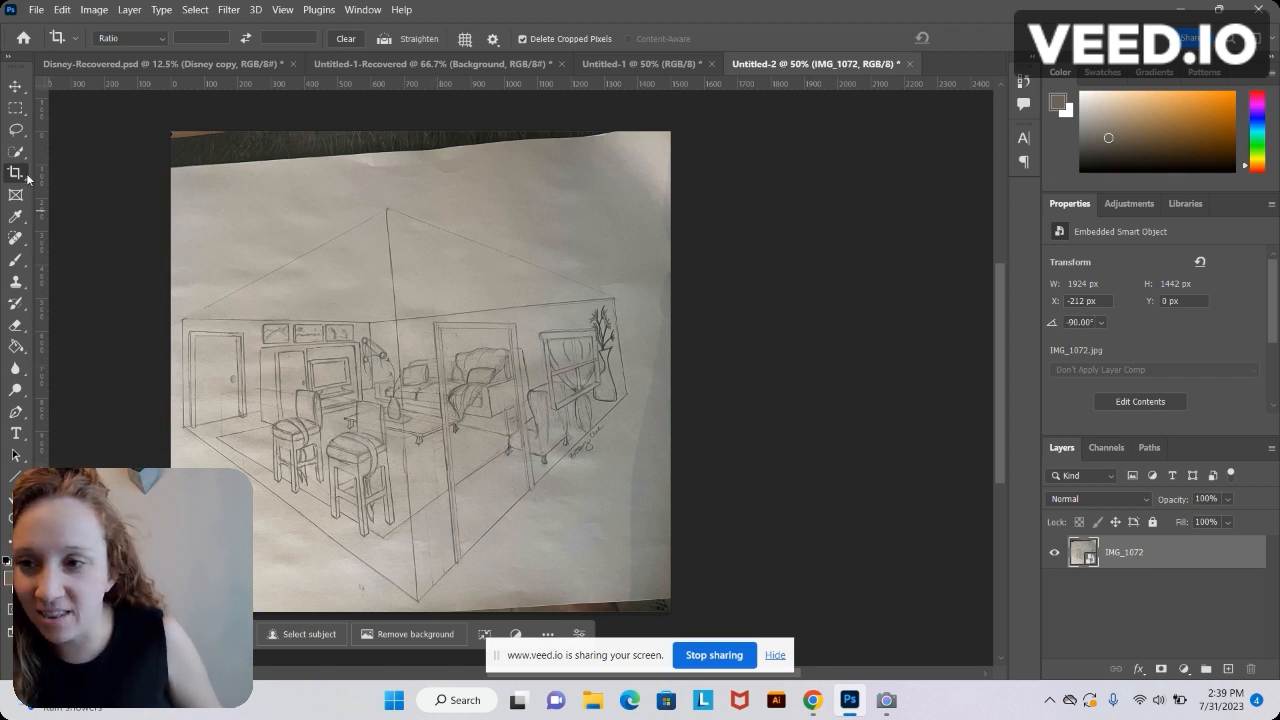
click(62, 9)
click(1164, 584)
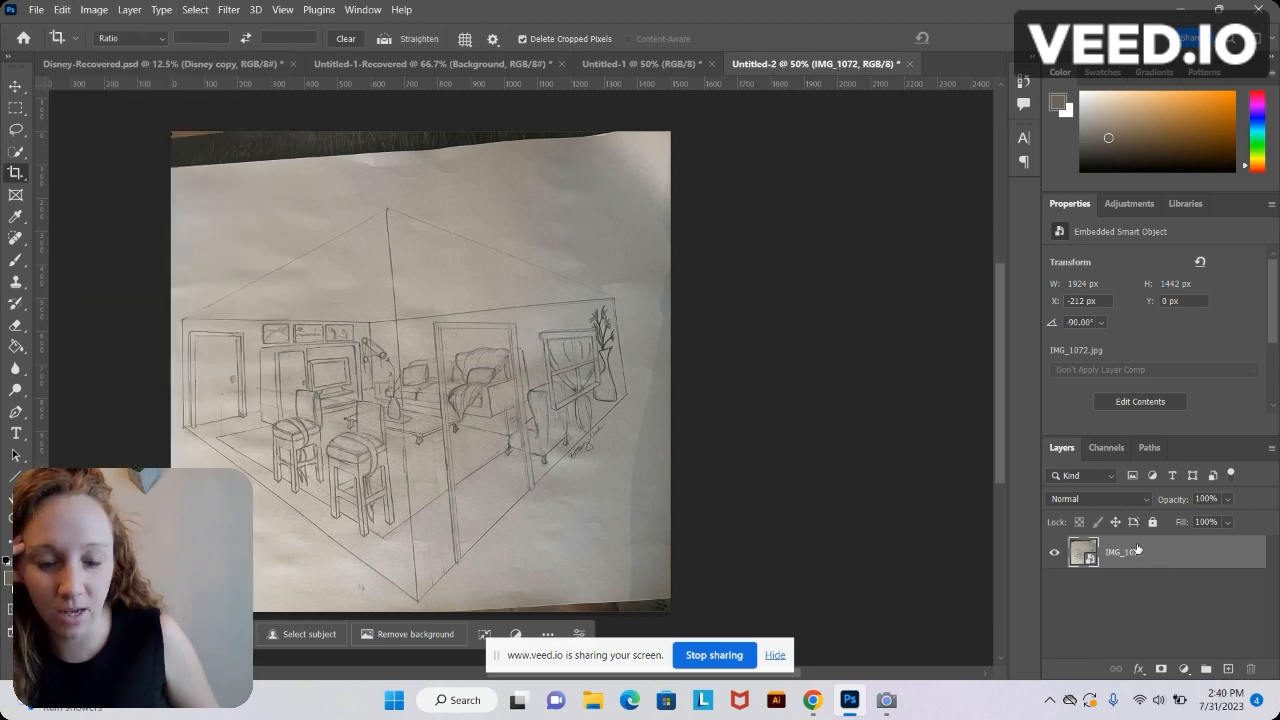
right_click(1121, 548)
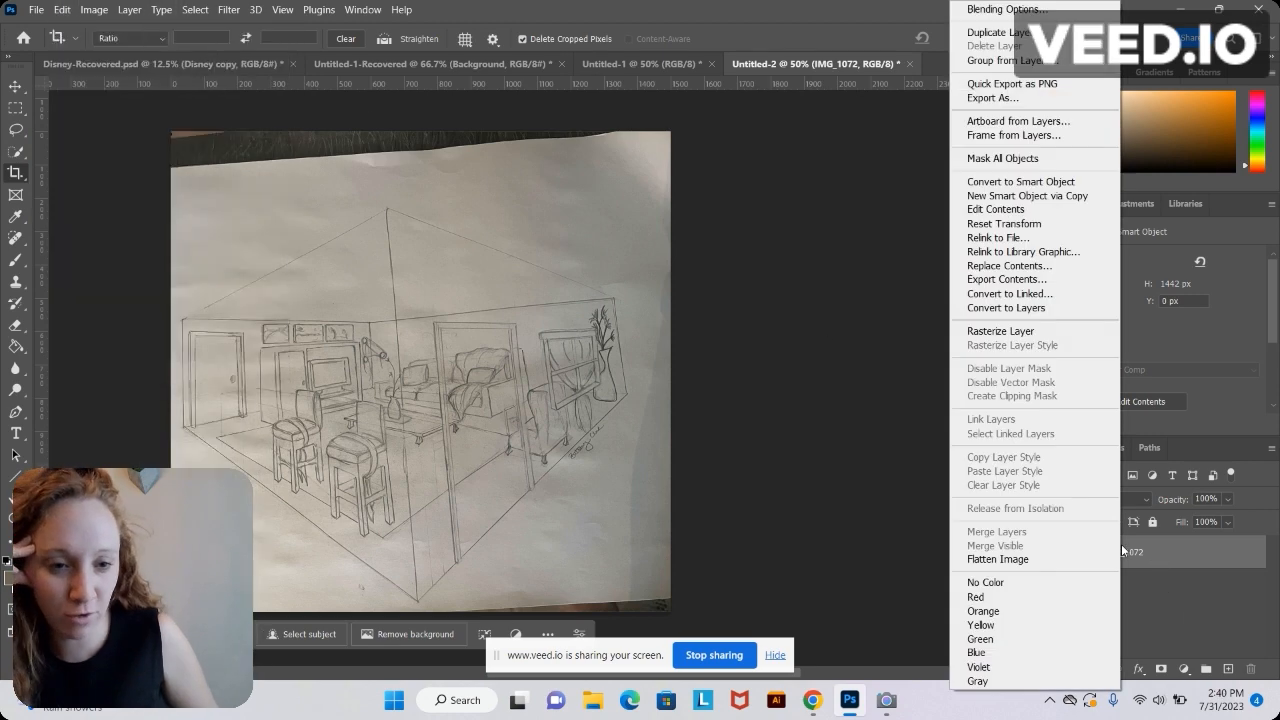
click(1016, 337)
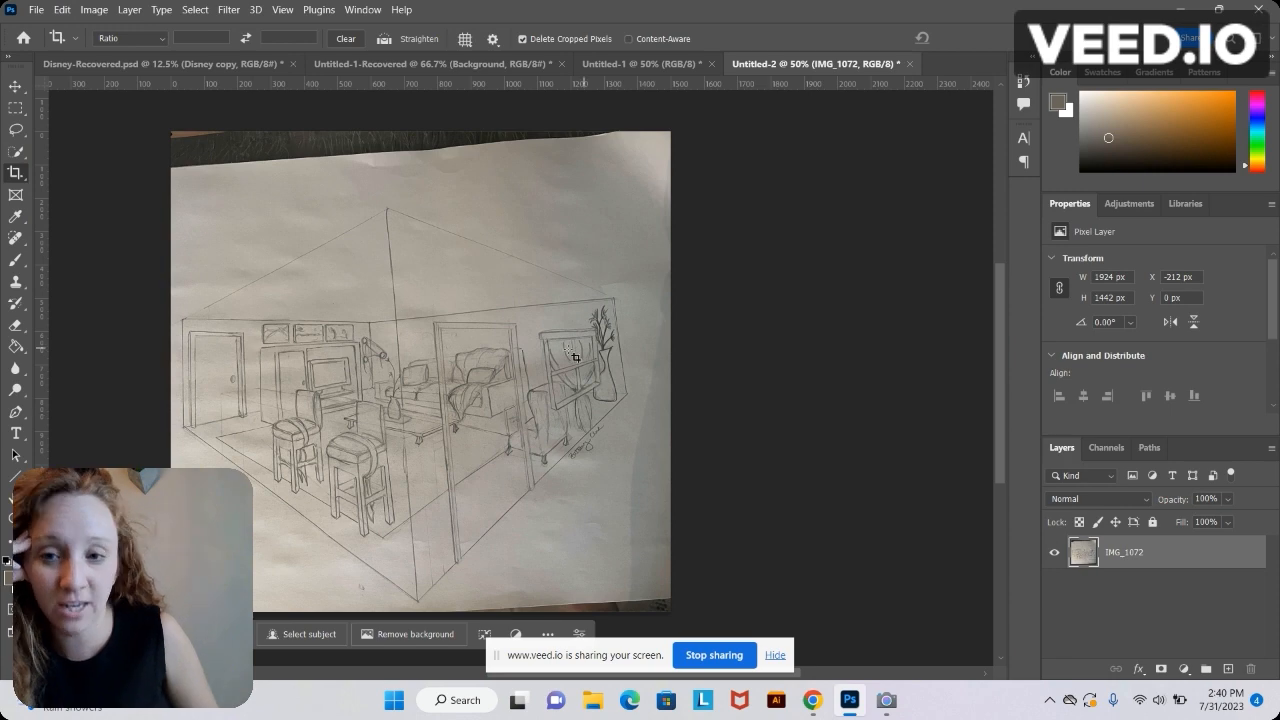
- Start Perspective Warp and fit a quad to the right wall plane, from the room's central vertical line to its right edge
click(60, 10)
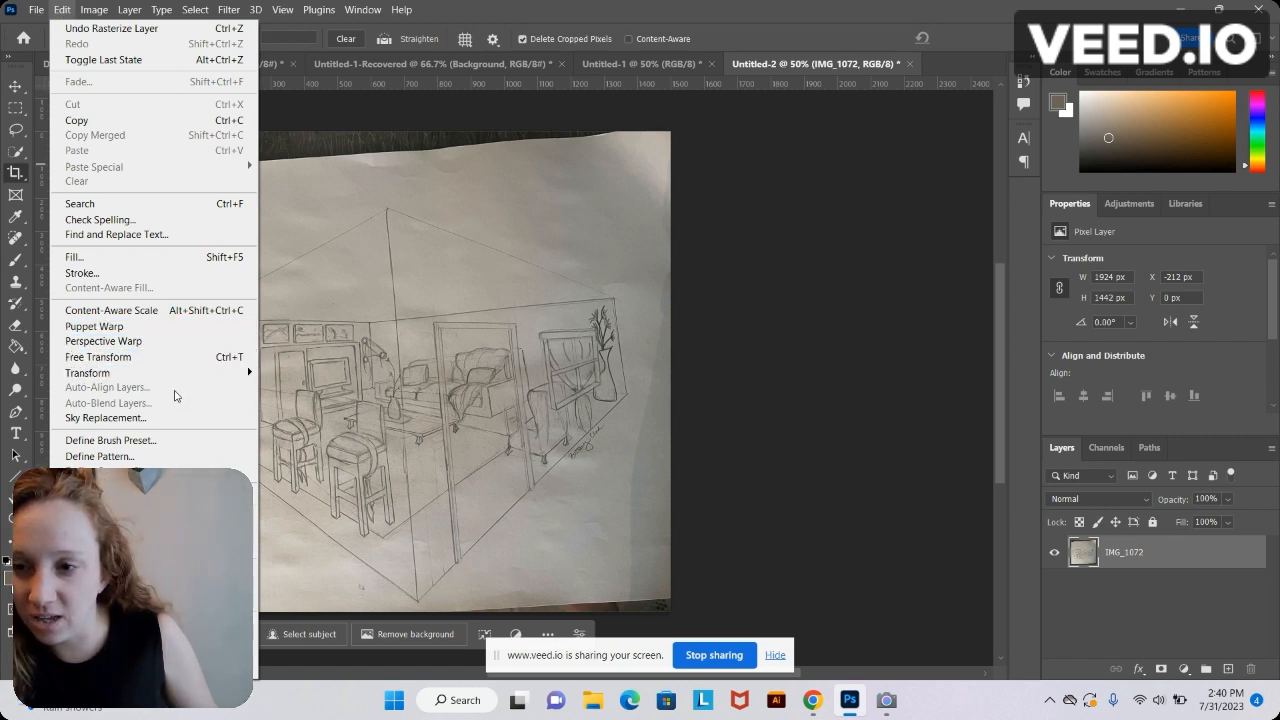
click(160, 343)
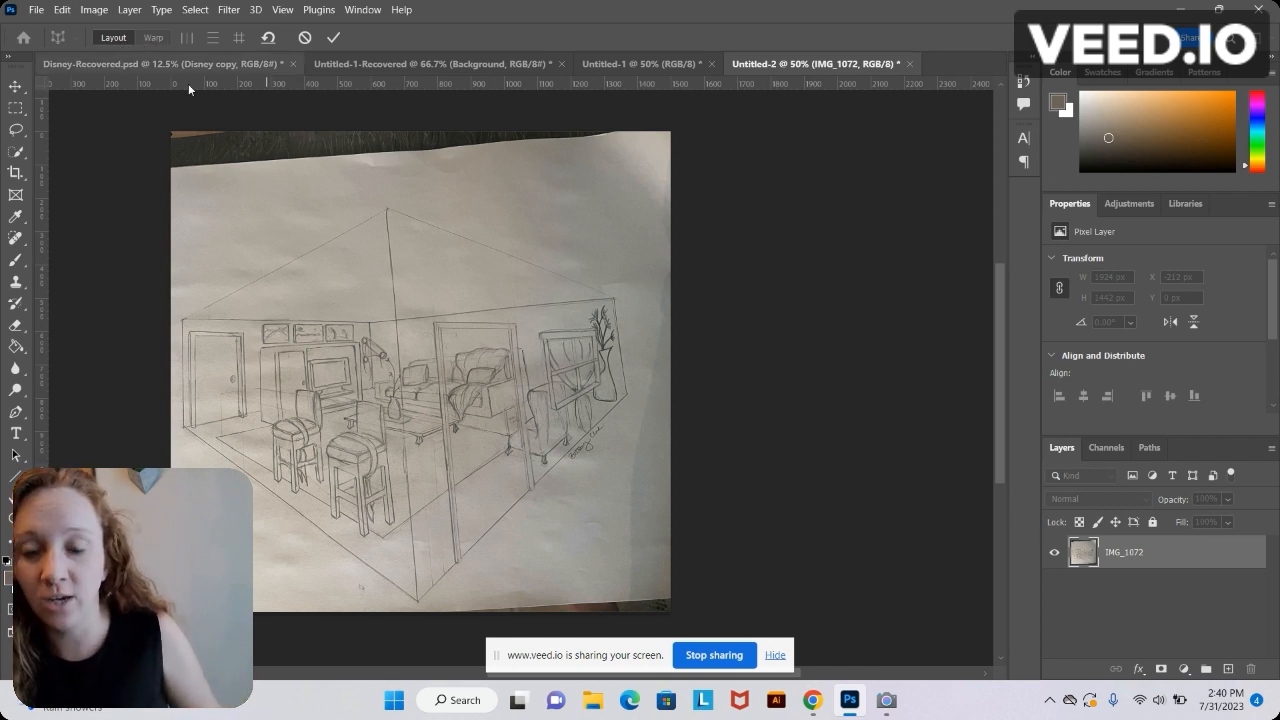
drag(388, 210, 624, 397)
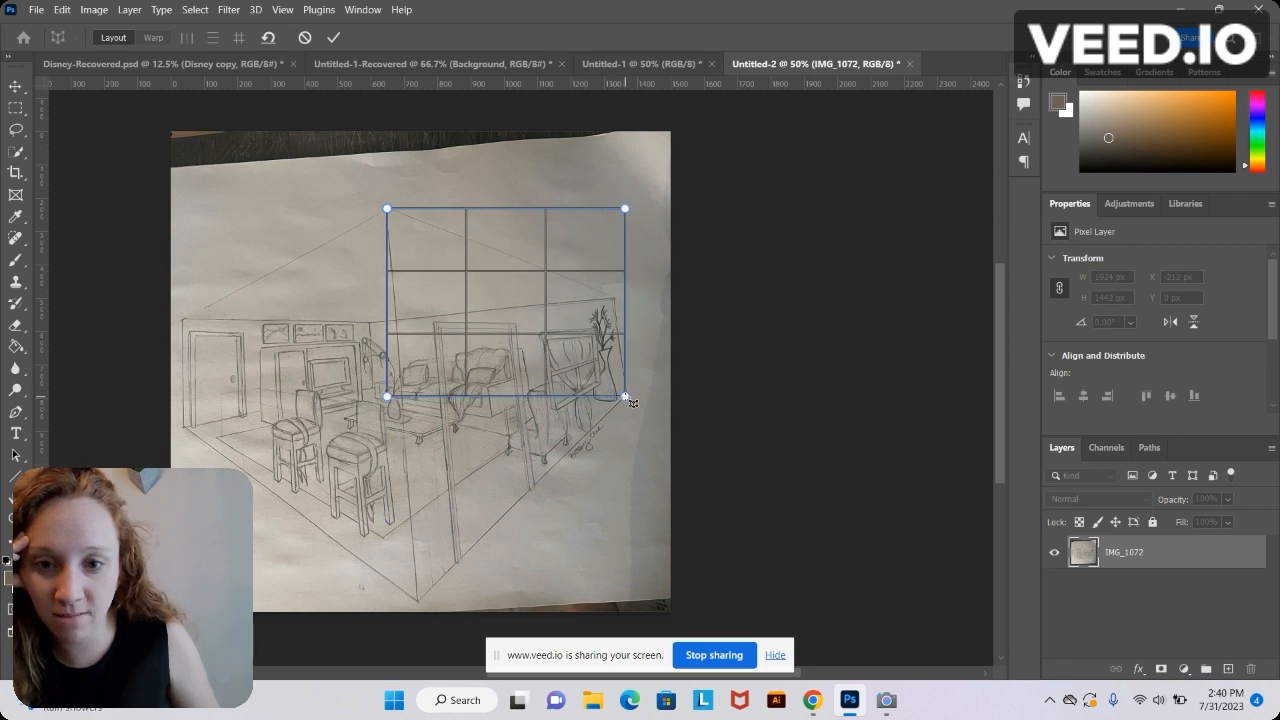
drag(624, 209, 612, 300)
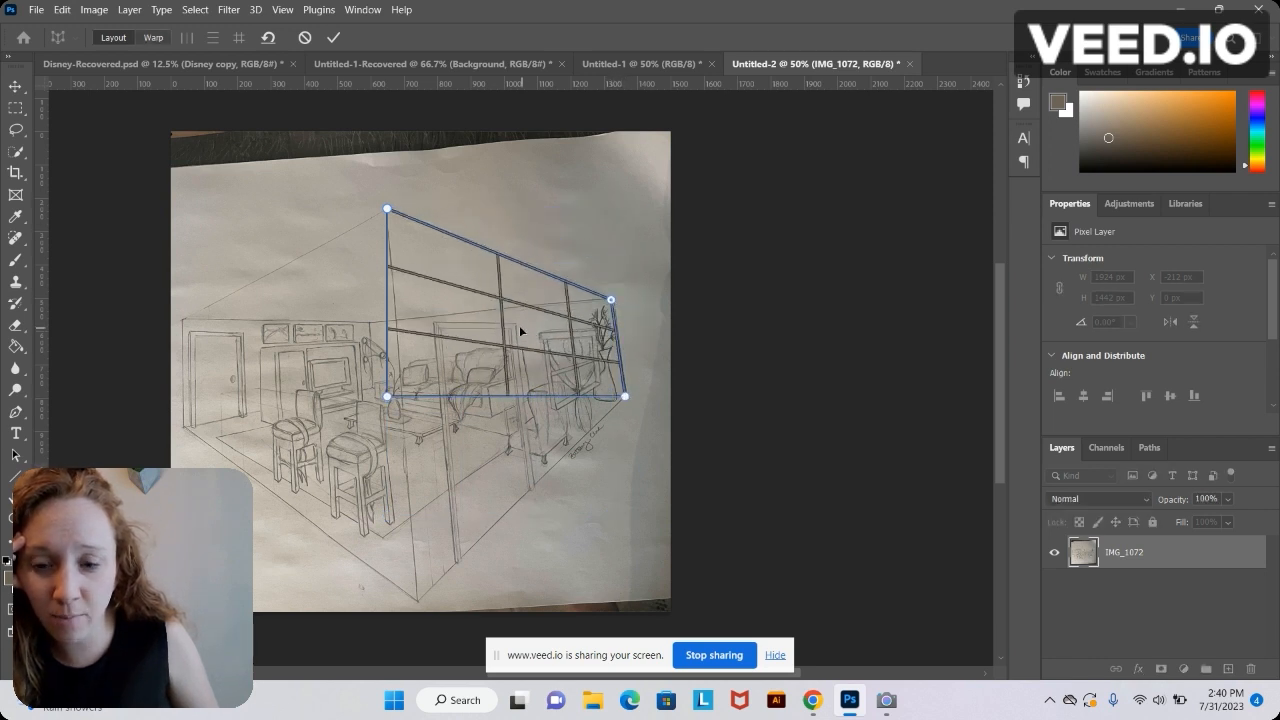
drag(388, 397, 418, 603)
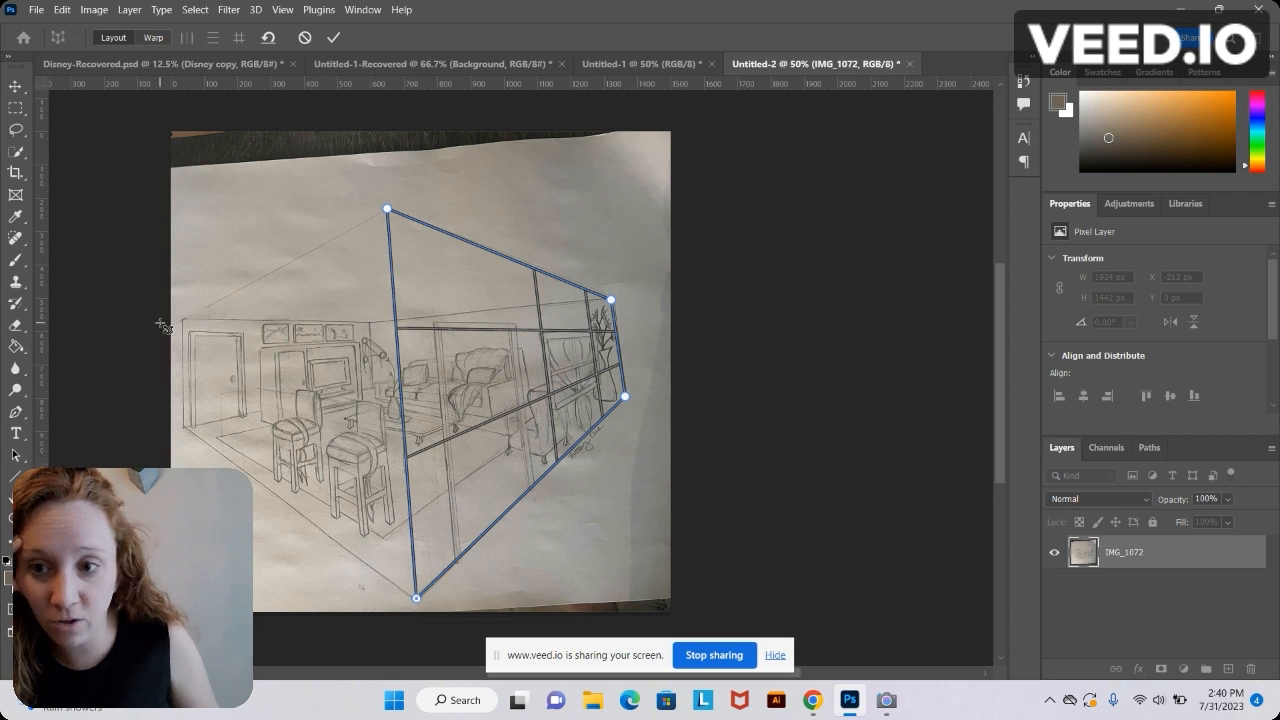
- Add a second quad joined at the central line and fit its outer corners to the room's left edge
drag(198, 321, 417, 377)
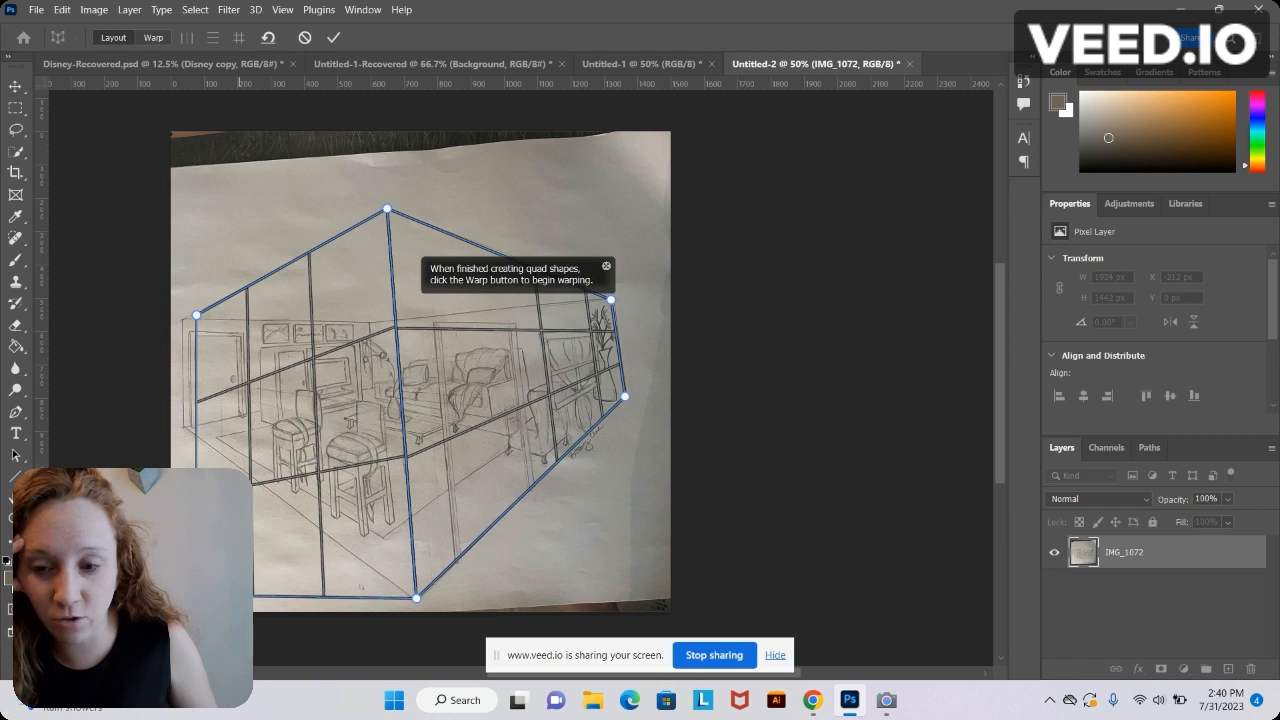
drag(197, 597, 186, 426)
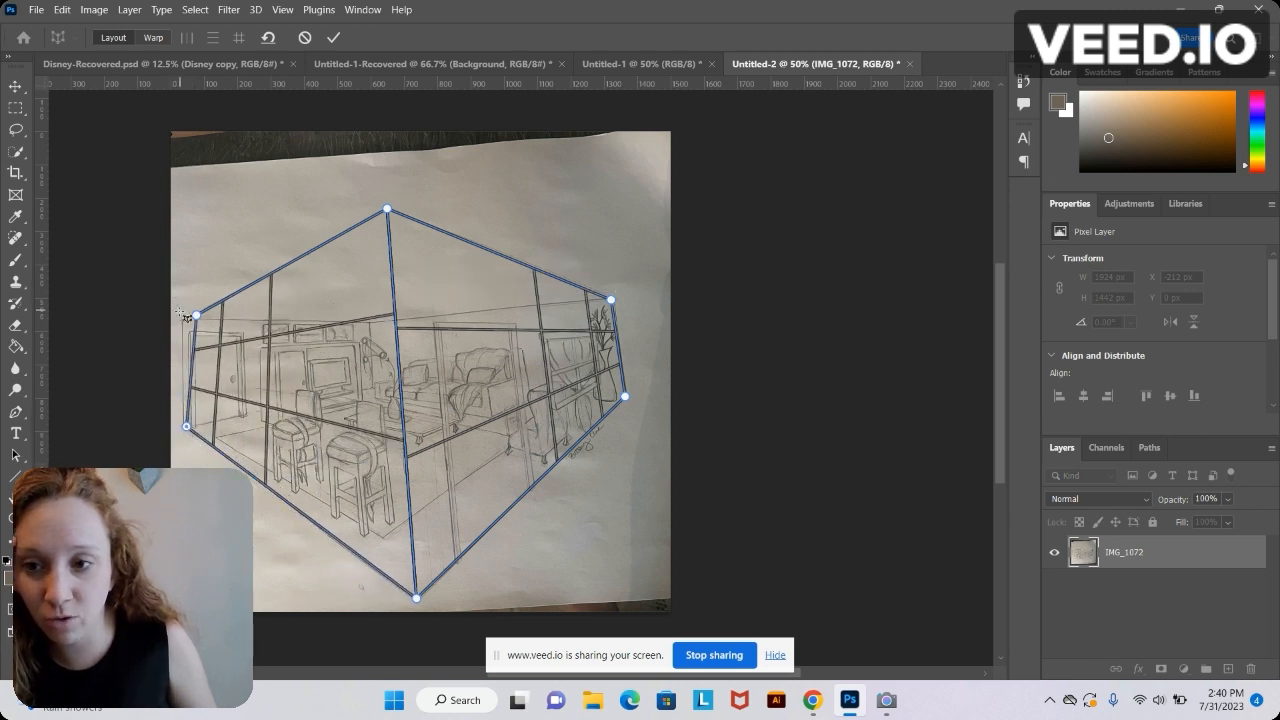
mouse_move(199, 315)
mouse_down()
mouse_move(172, 330)
mouse_move(187, 318)
mouse_up()
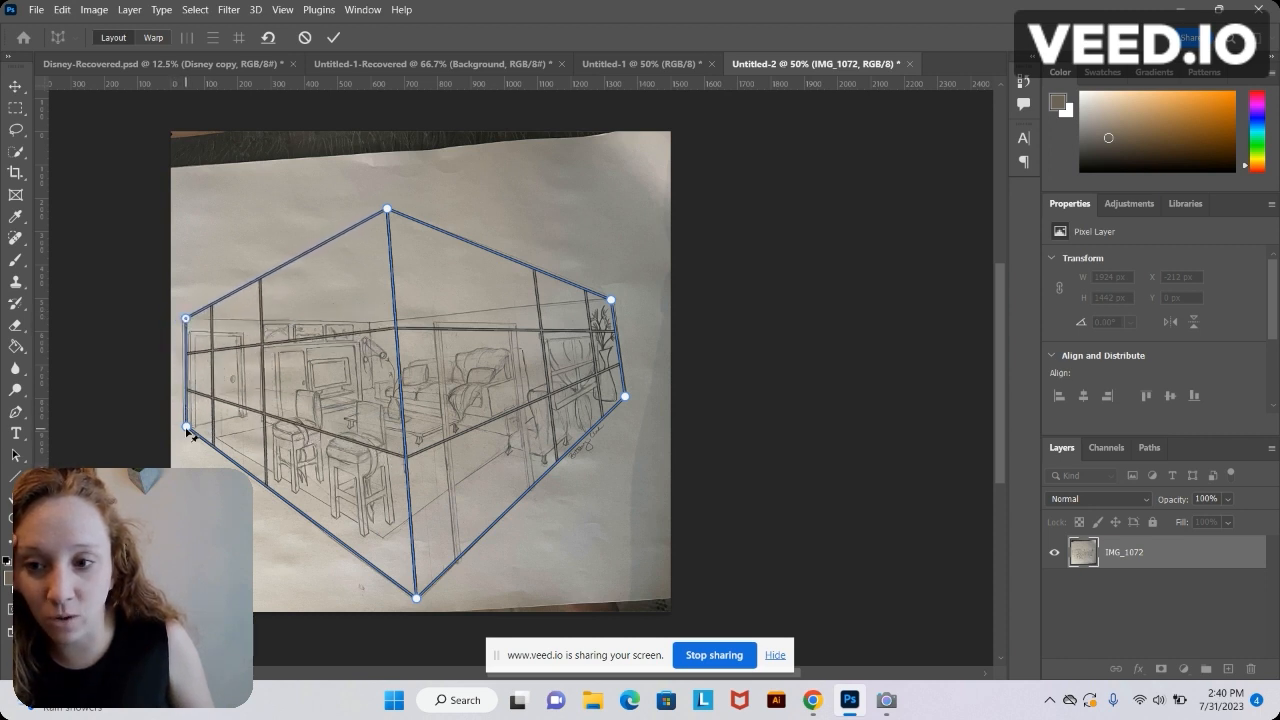
drag(188, 431, 186, 434)
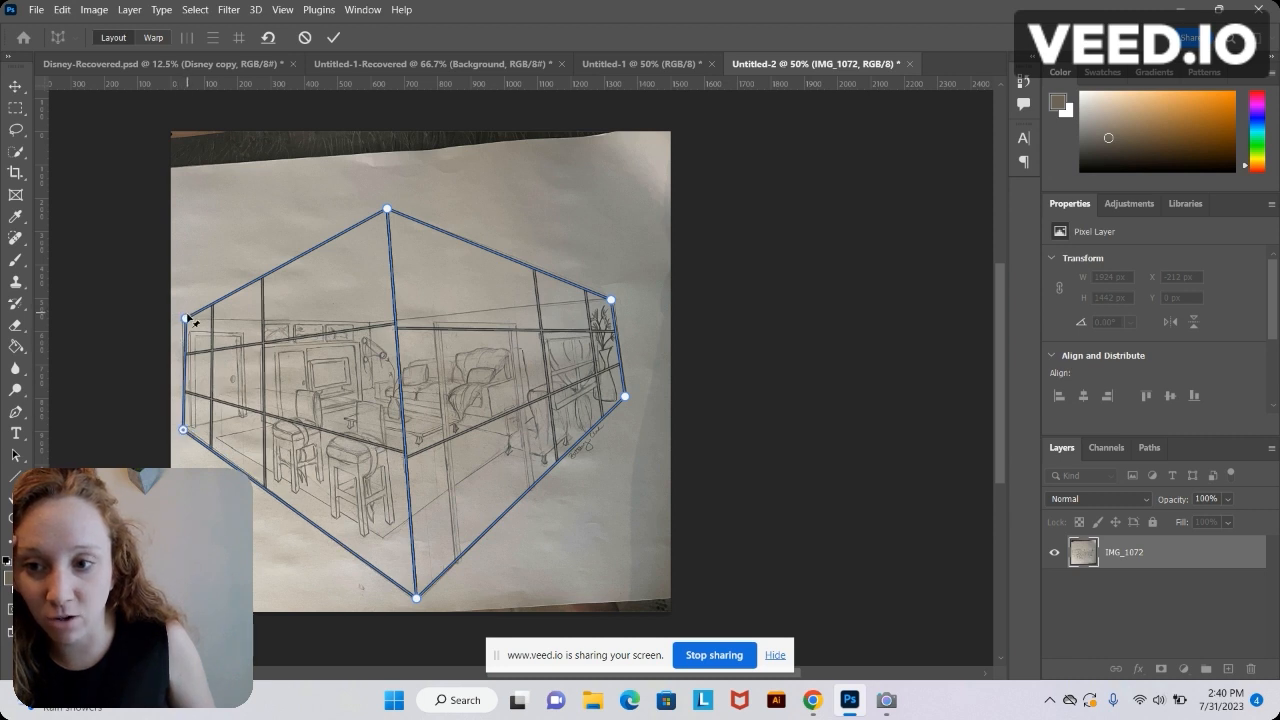
drag(190, 320, 185, 326)
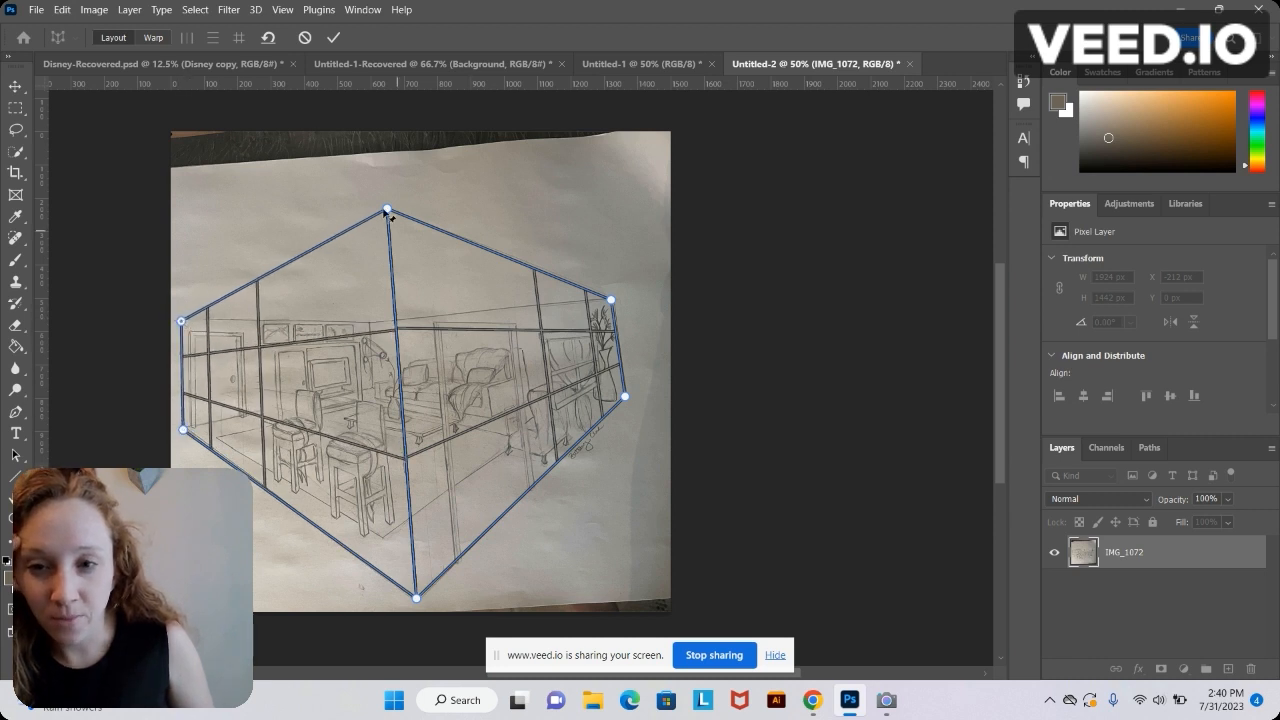
- Switch Perspective Warp to warp mode and place vertical guides at the room's left edge, lower central corner and right edge
click(152, 38)
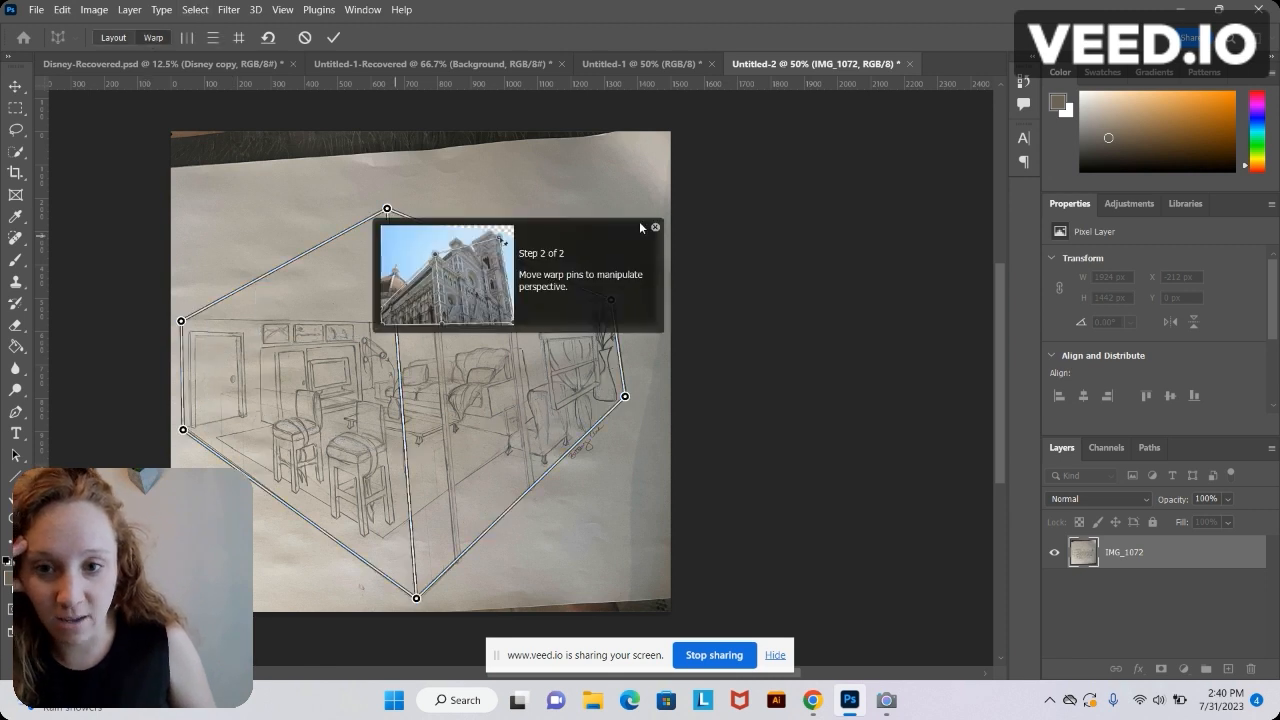
click(656, 229)
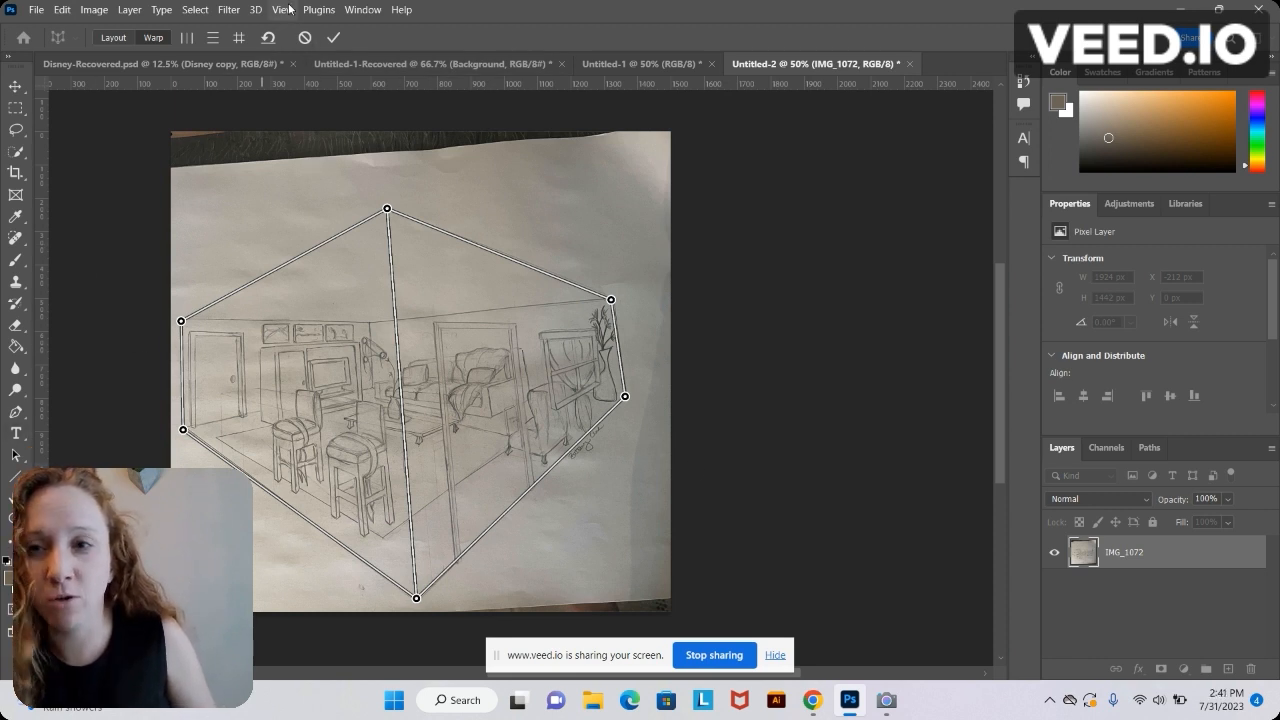
click(288, 9)
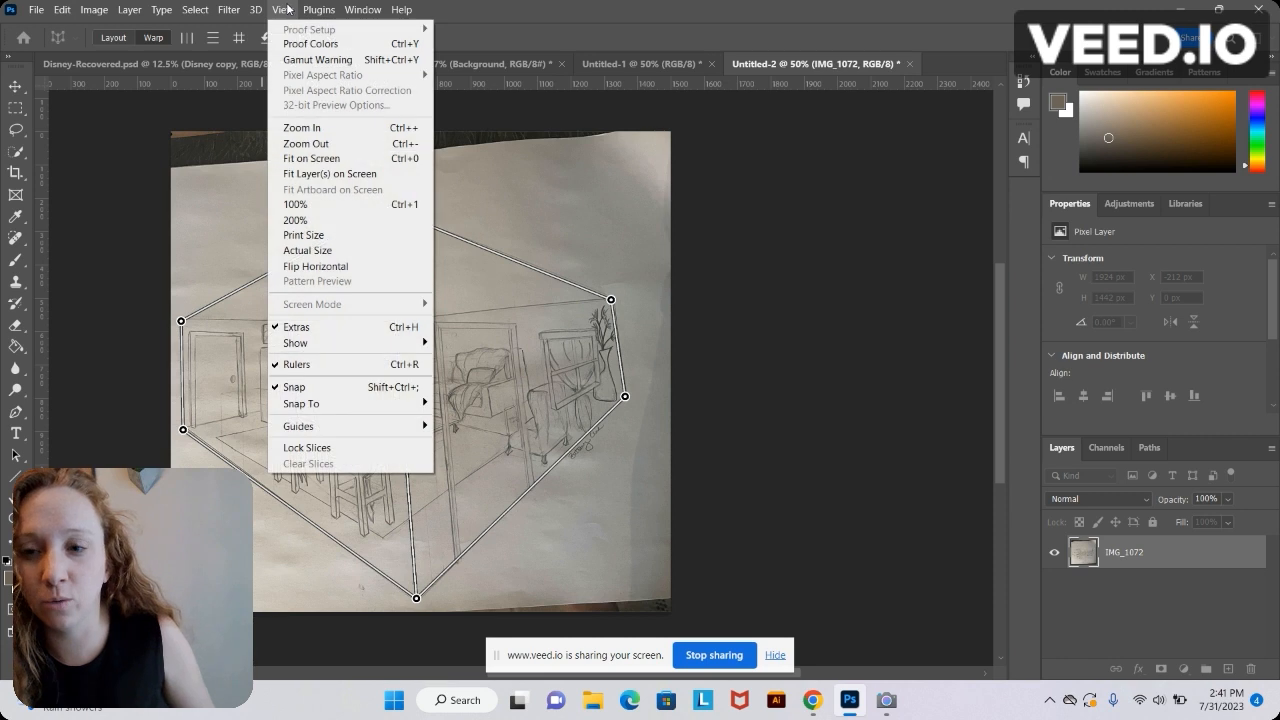
click(845, 273)
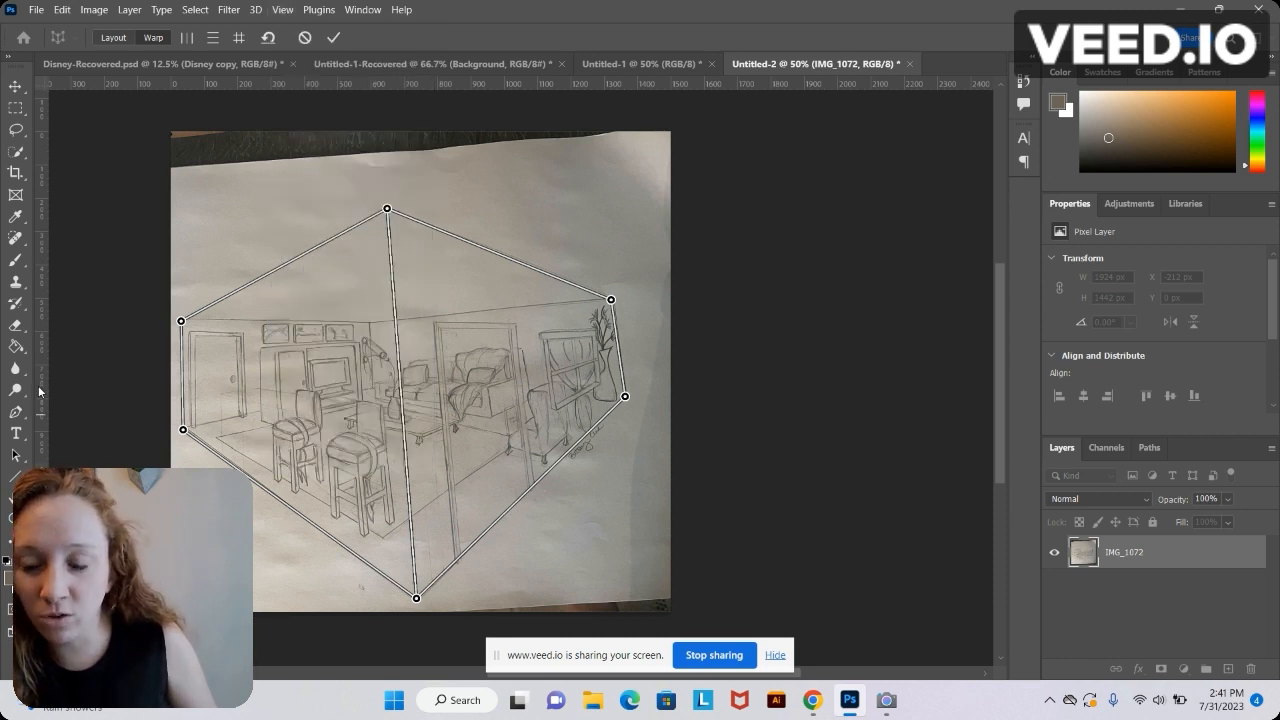
drag(40, 390, 183, 381)
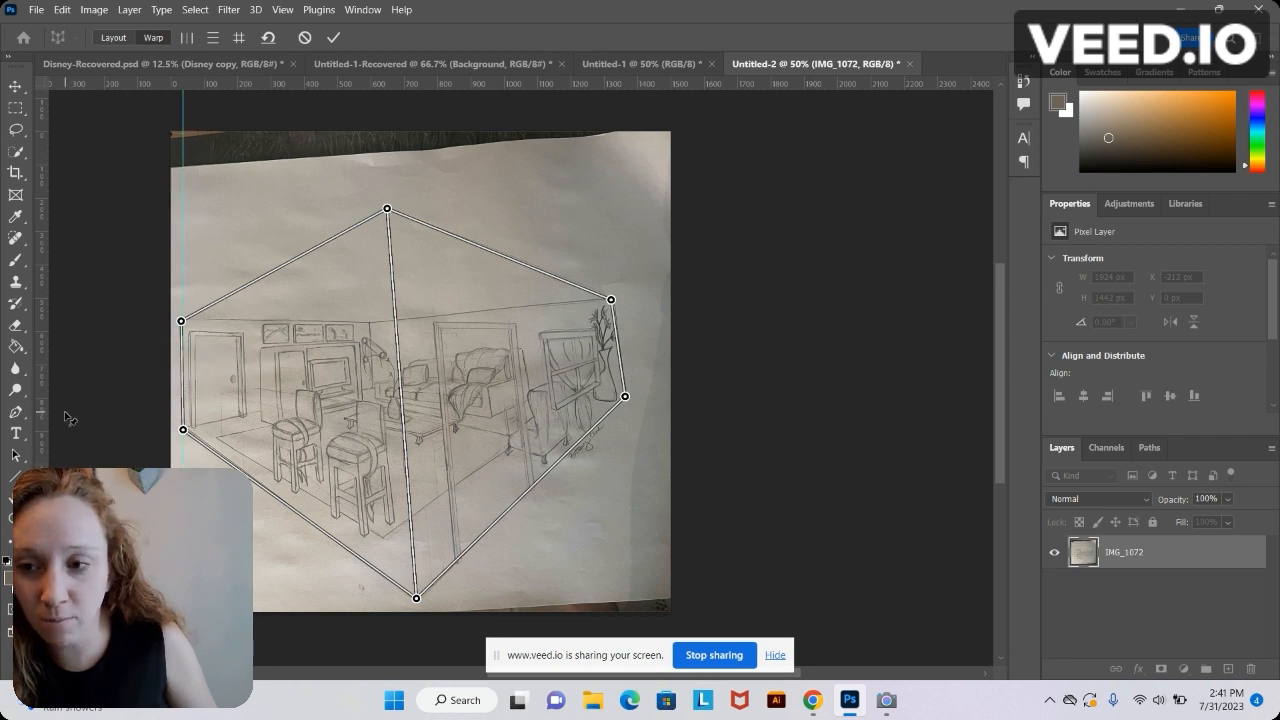
drag(40, 432, 418, 418)
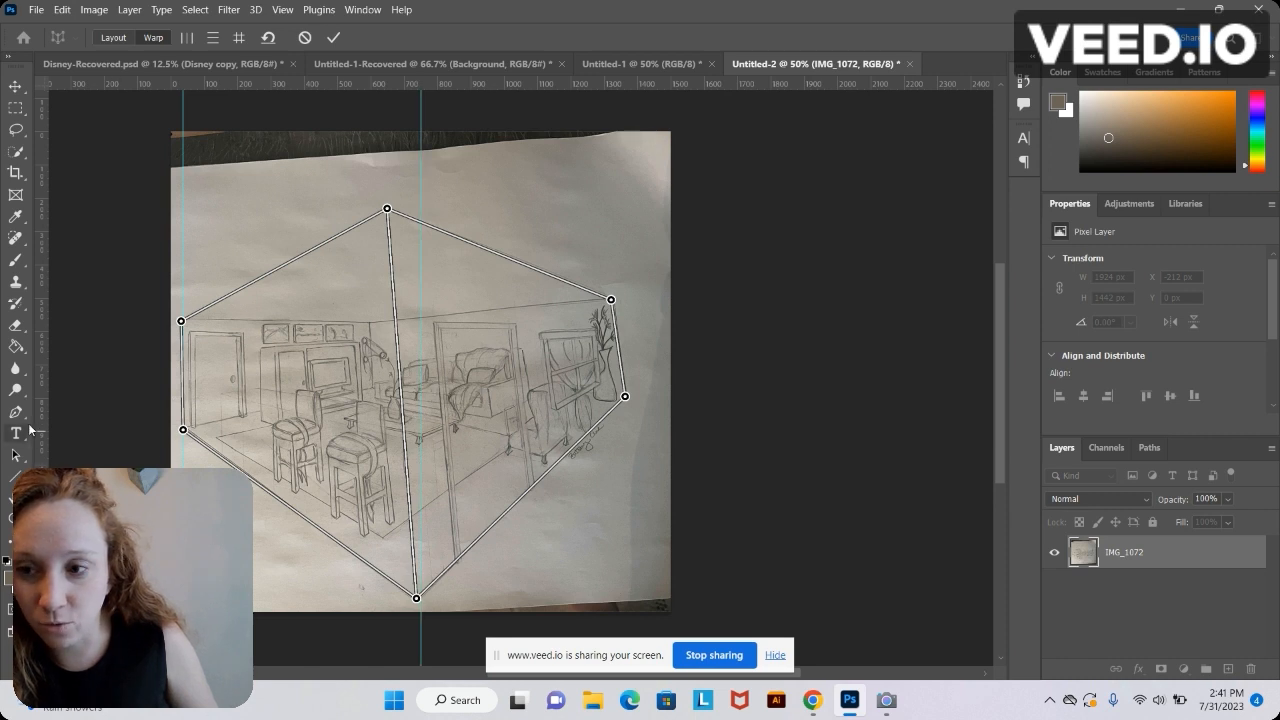
drag(42, 430, 623, 372)
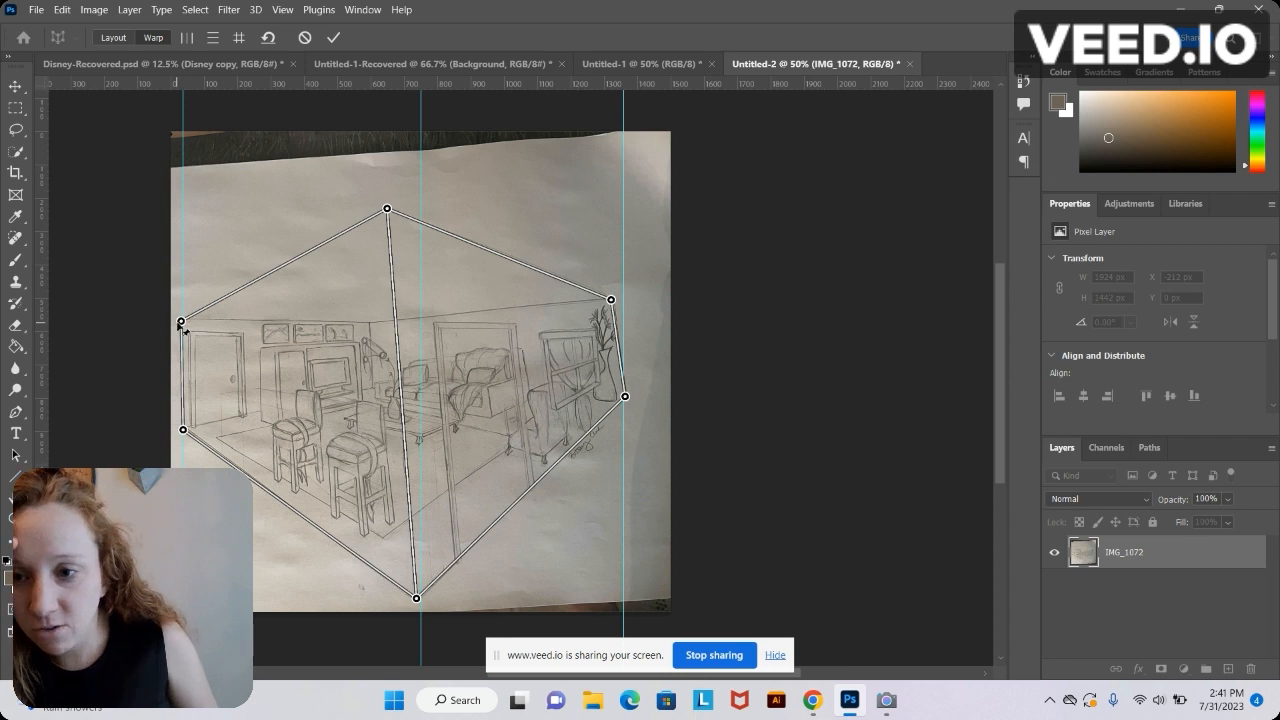
- Move the left-edge warp pins onto the left guide and the upper central pin to the middle guide
drag(181, 323, 184, 320)
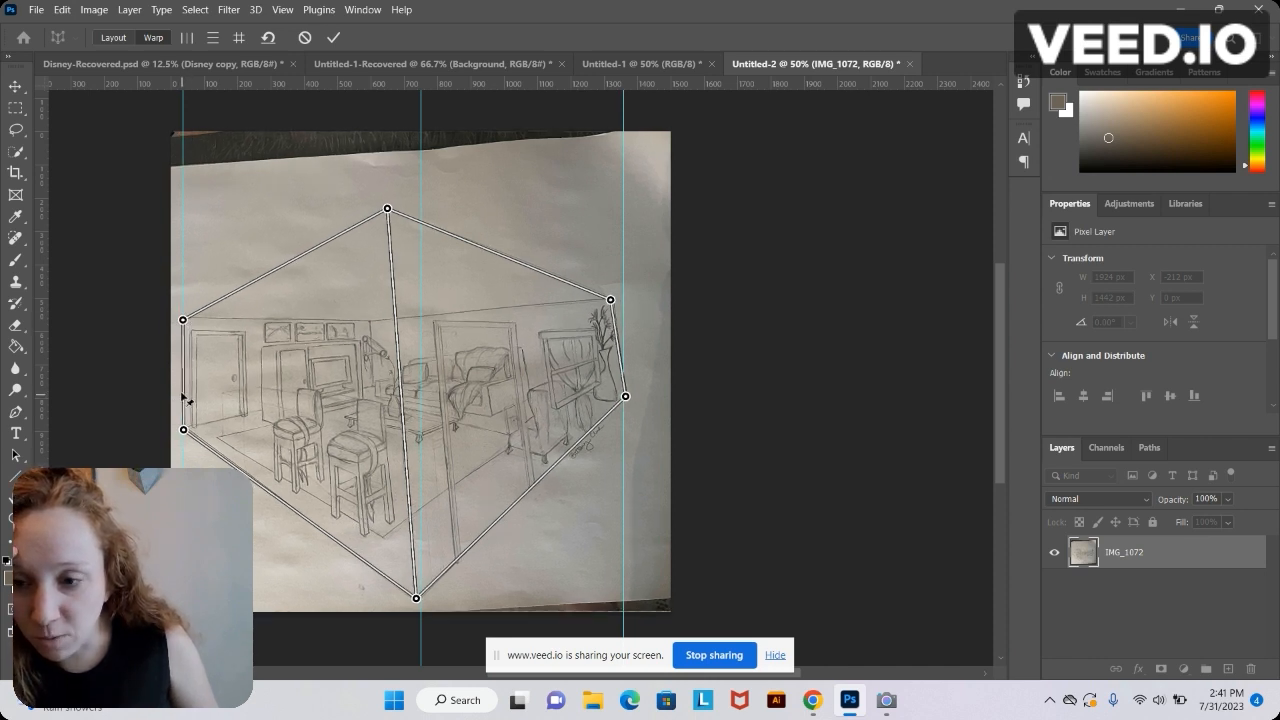
mouse_move(183, 430)
mouse_down()
mouse_move(190, 443)
mouse_move(184, 432)
mouse_up()
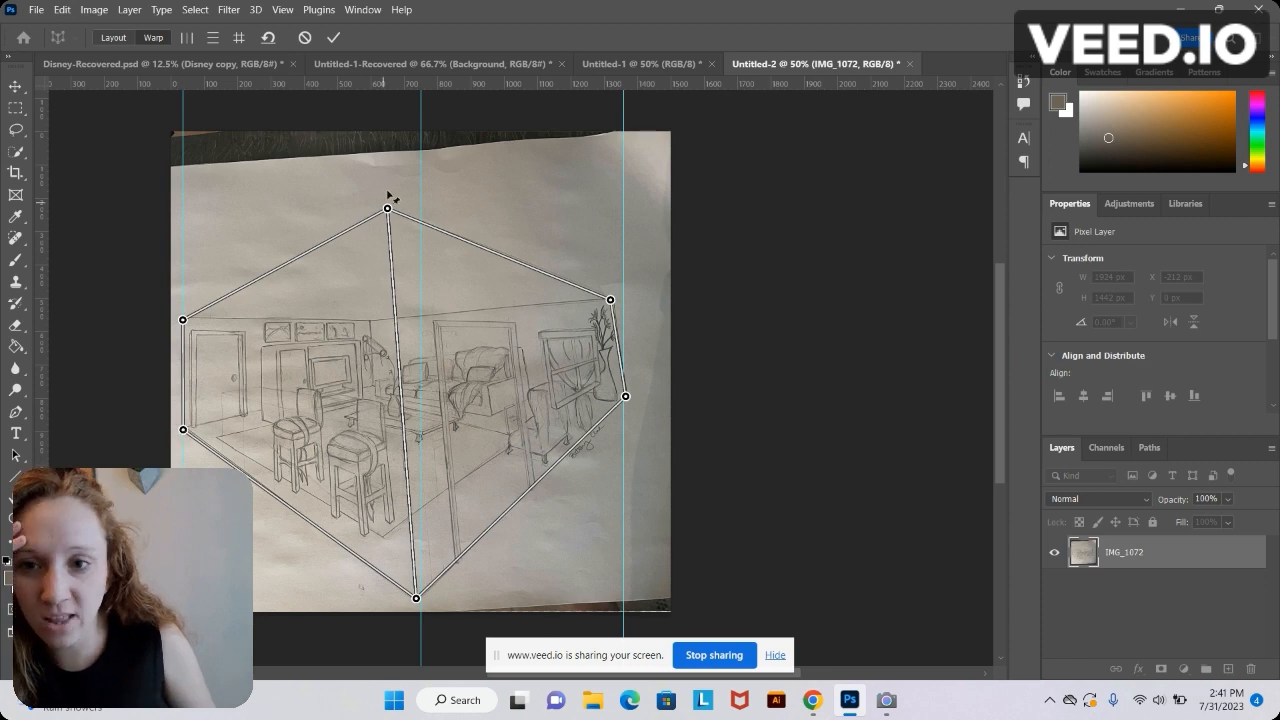
drag(389, 210, 421, 206)
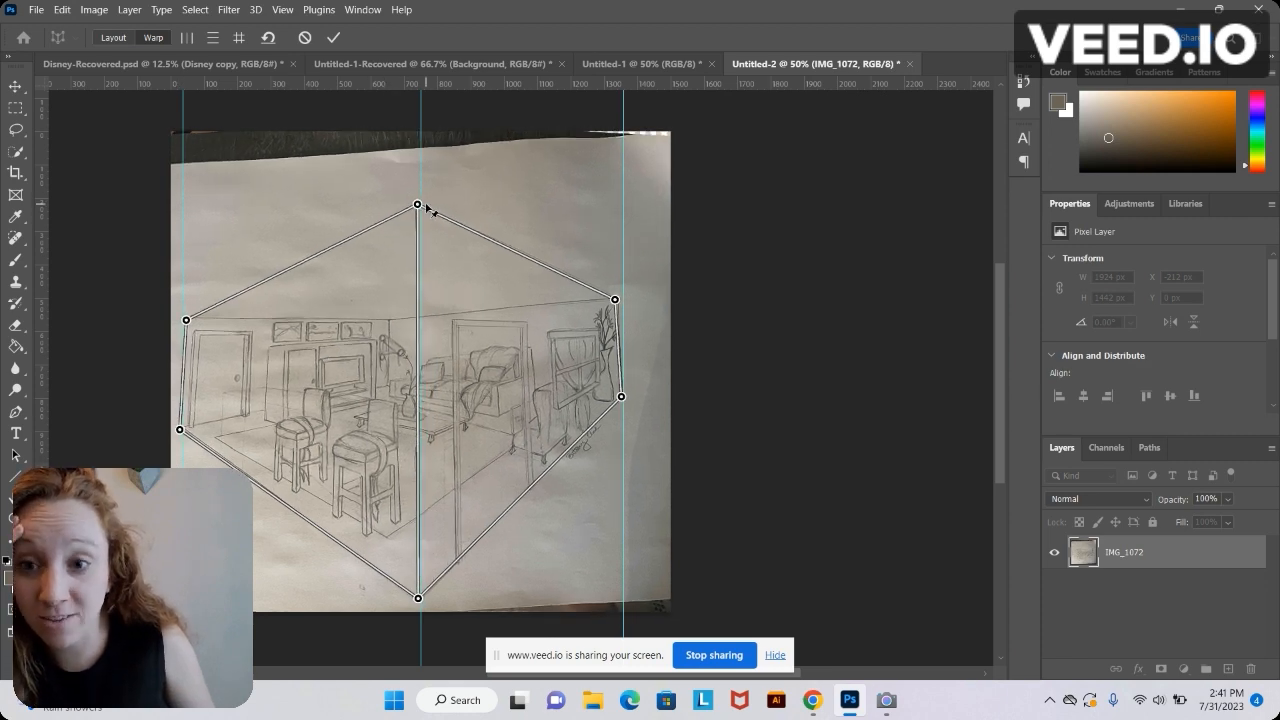
- Turn on snapping to guides
click(290, 10)
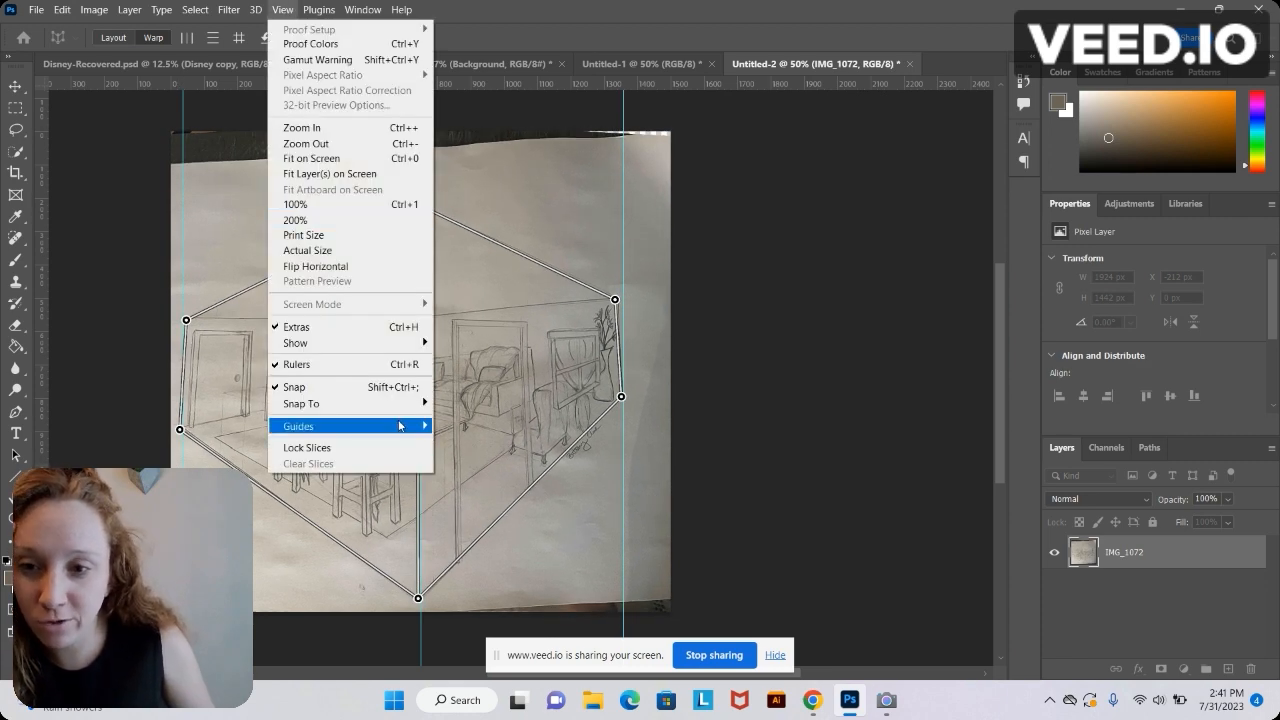
mouse_move(410, 404)
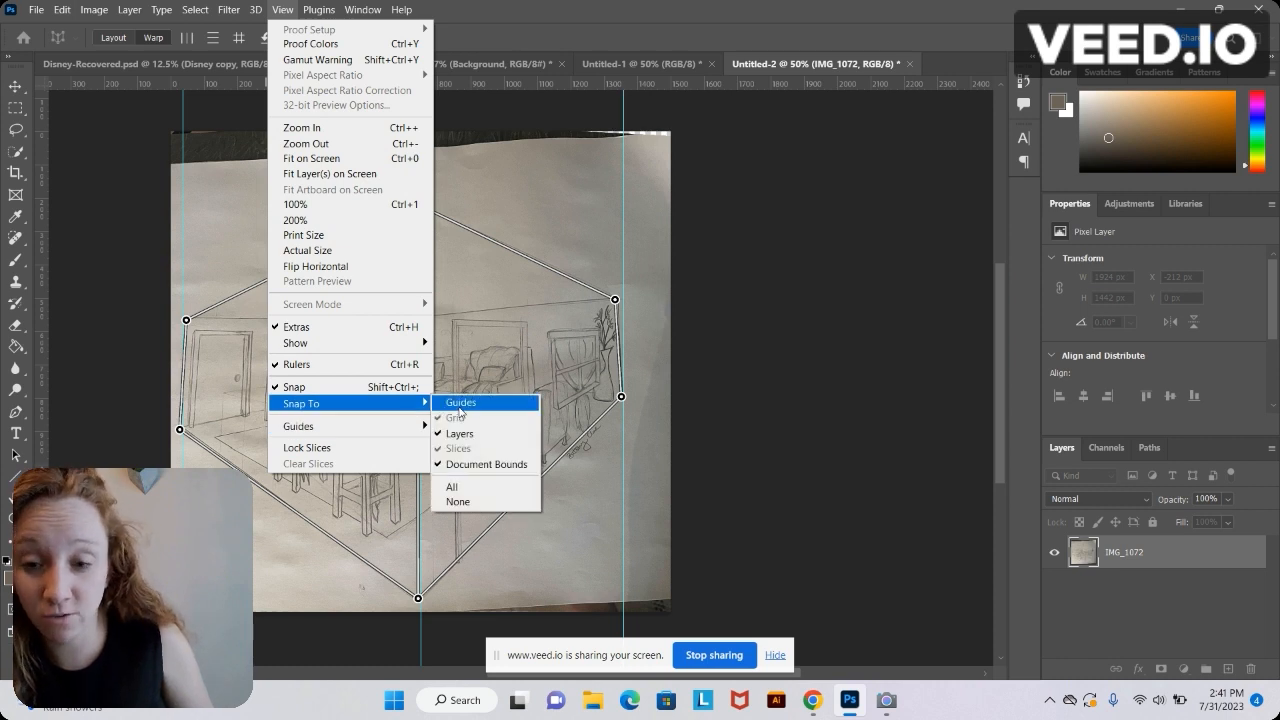
click(459, 404)
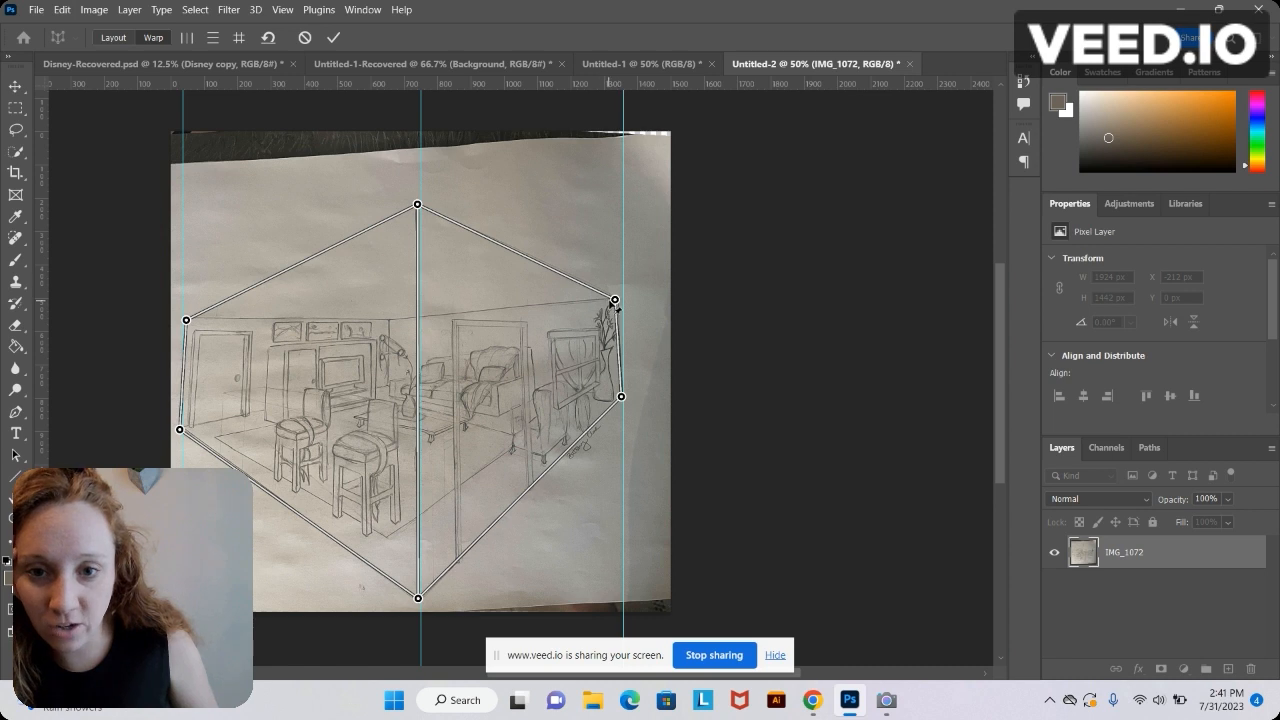
- Straighten the right and central warp edges against their vertical guides and apply the Perspective Warp
drag(615, 299, 622, 300)
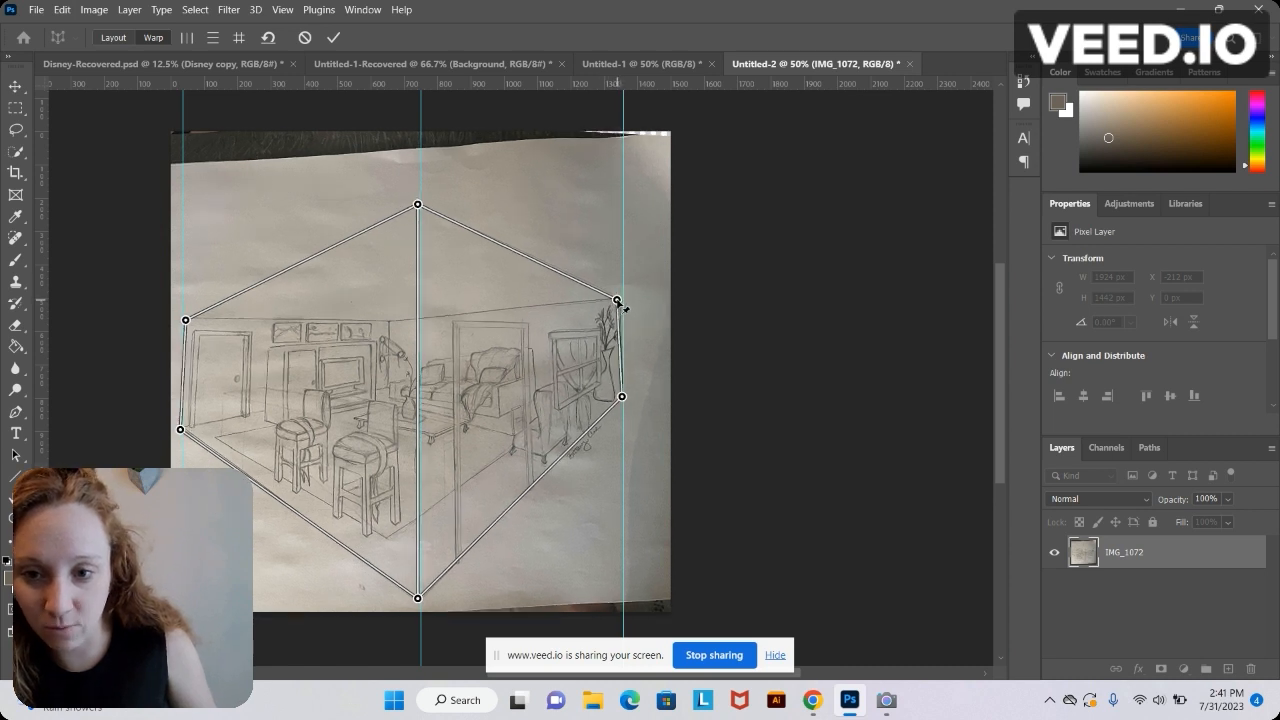
drag(417, 598, 420, 597)
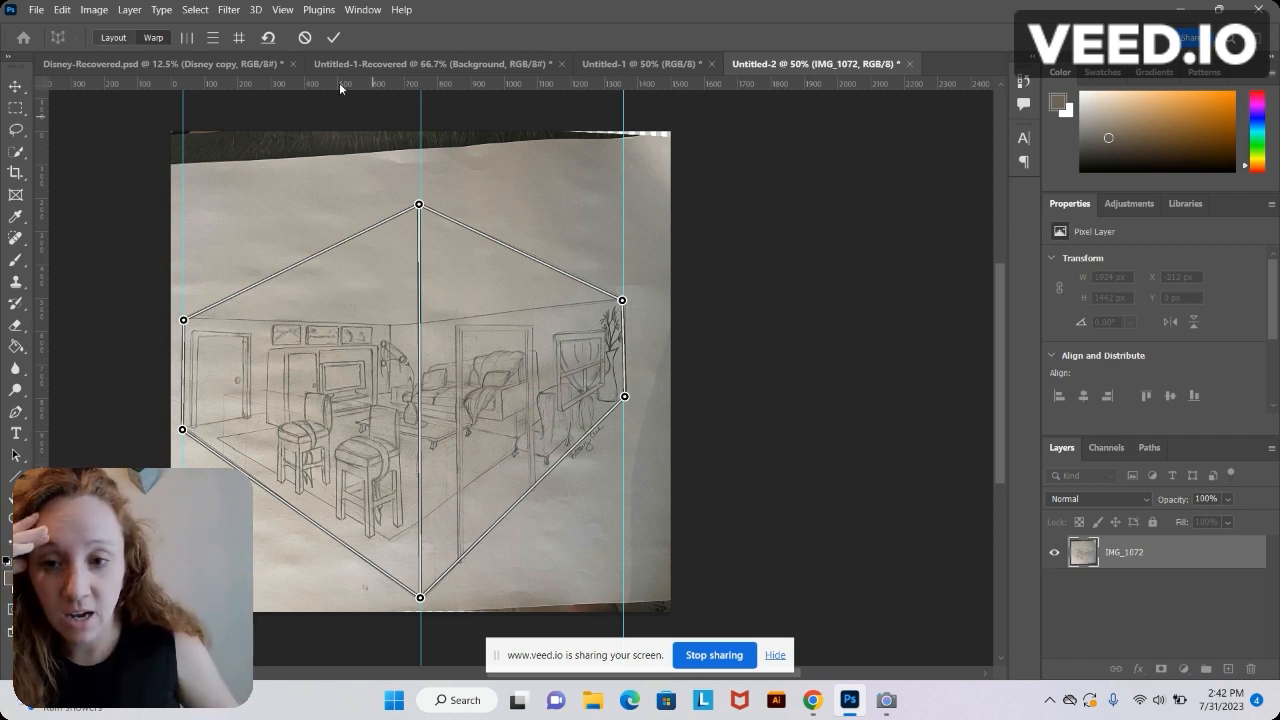
click(338, 39)
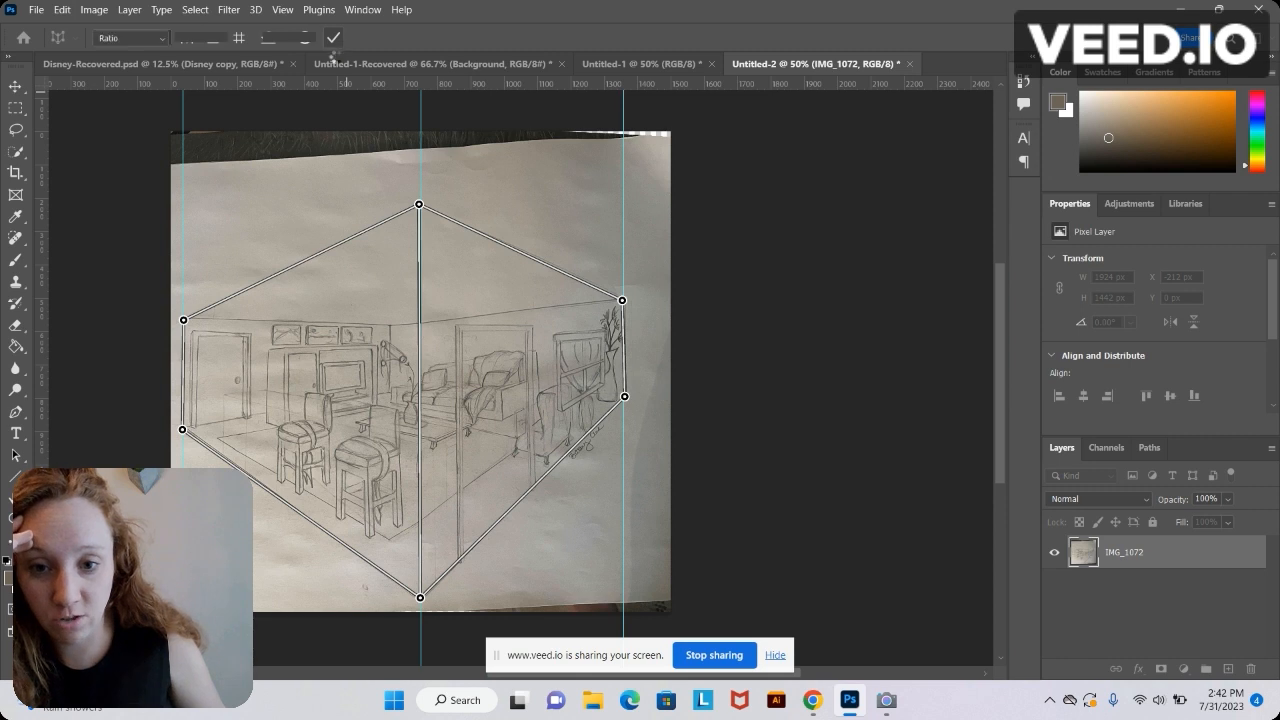
key(c)
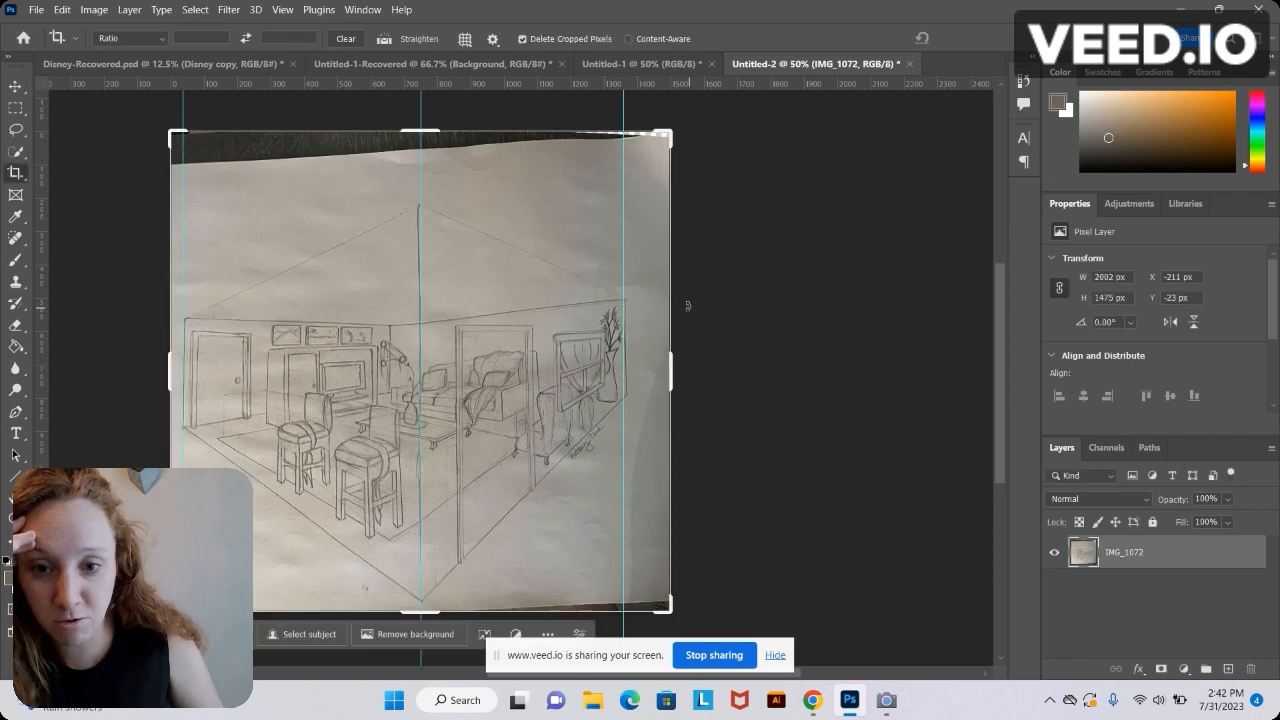
- Zoom in to 145% on the armchair and window area of the sketch and activate the Brush tool
click(14, 262)
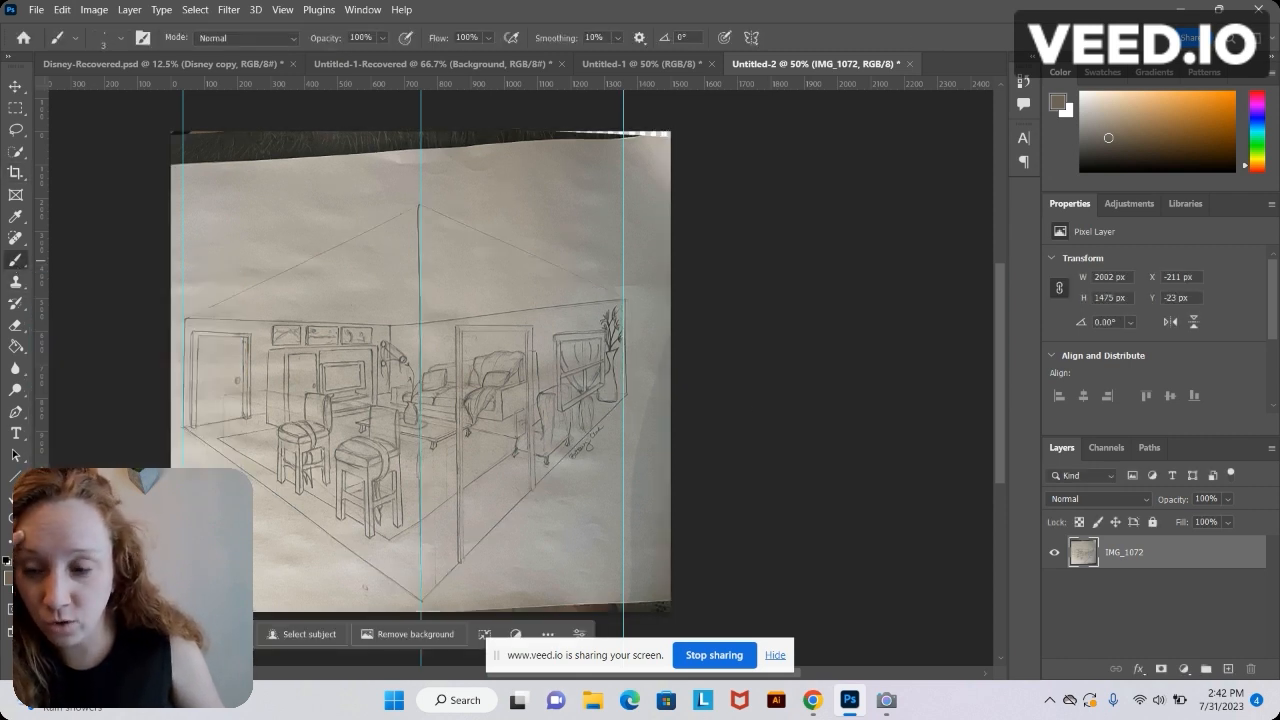
click(10, 521)
click(478, 330)
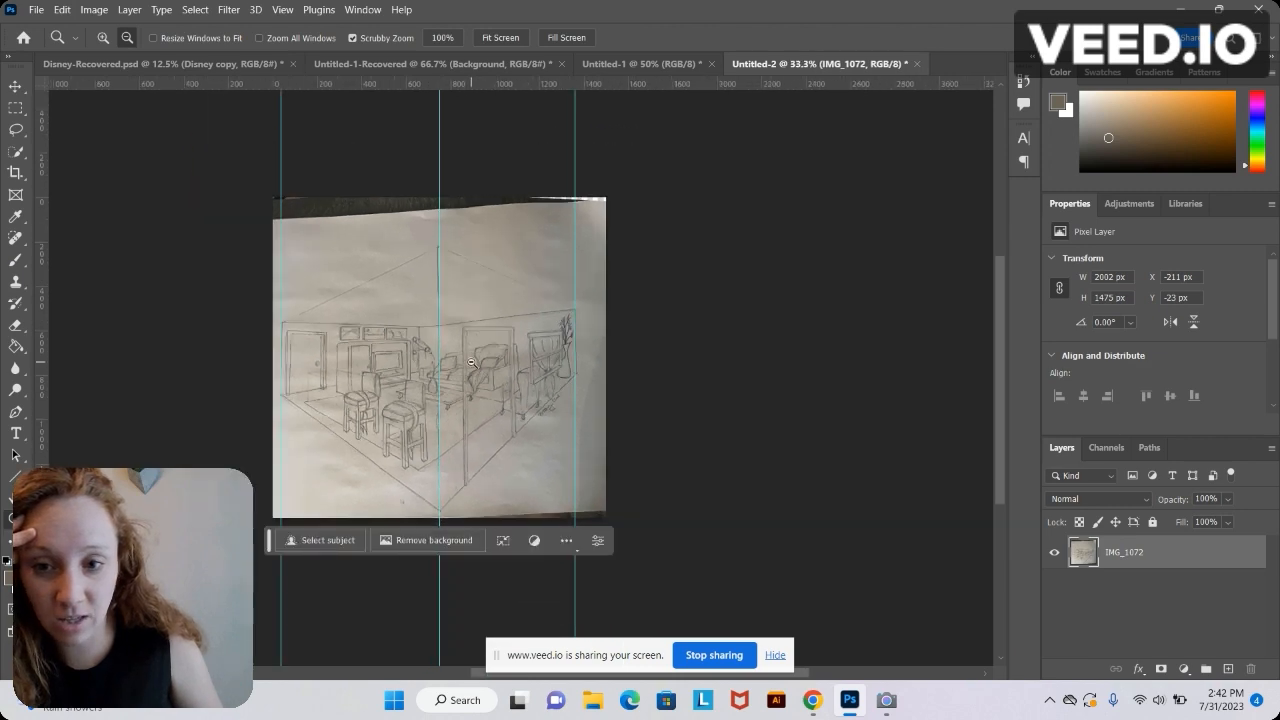
drag(474, 362, 528, 330)
click(528, 330)
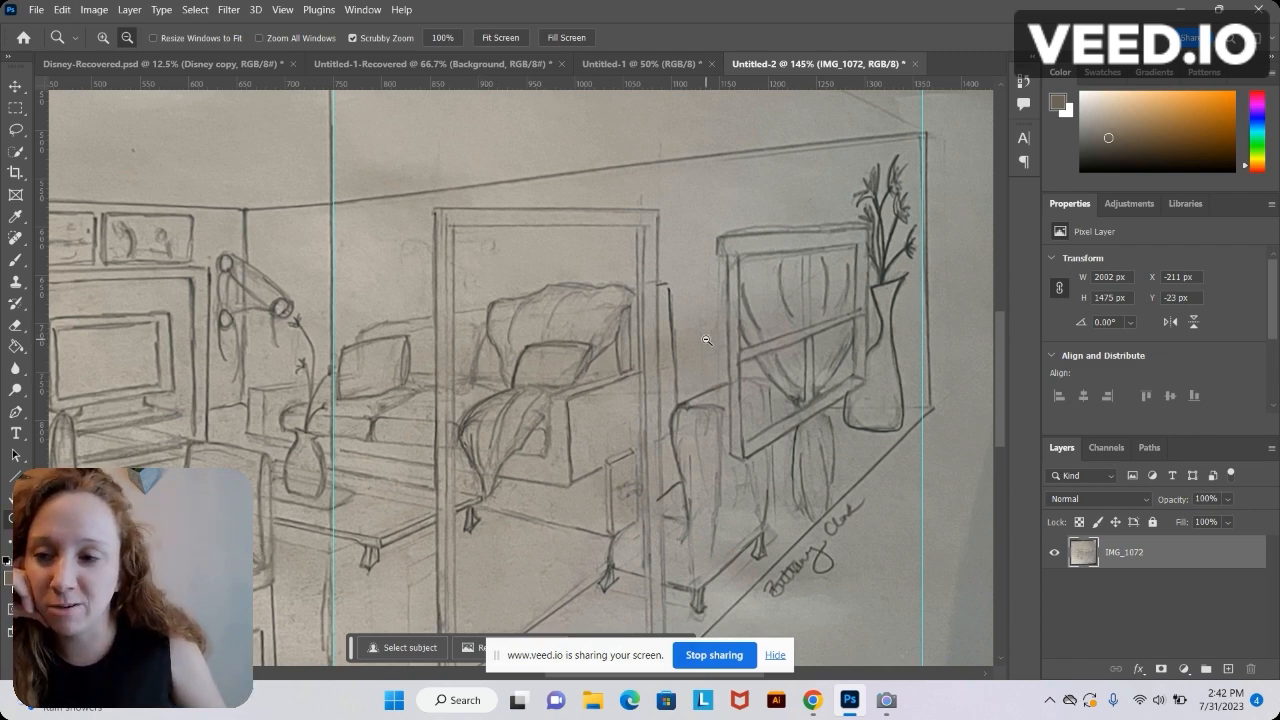
click(15, 263)
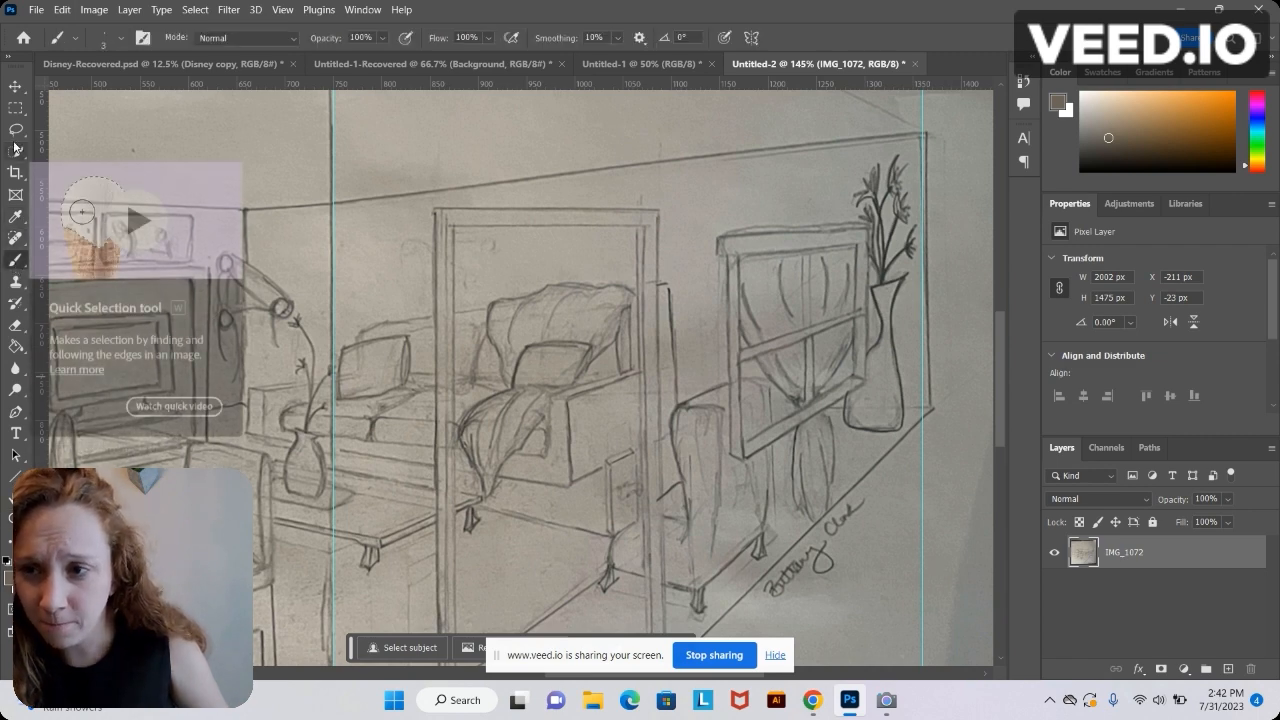
- Sample the grey-beige tone of the sketch near the door frame as the foreground colour and reactivate the Brush tool
click(15, 216)
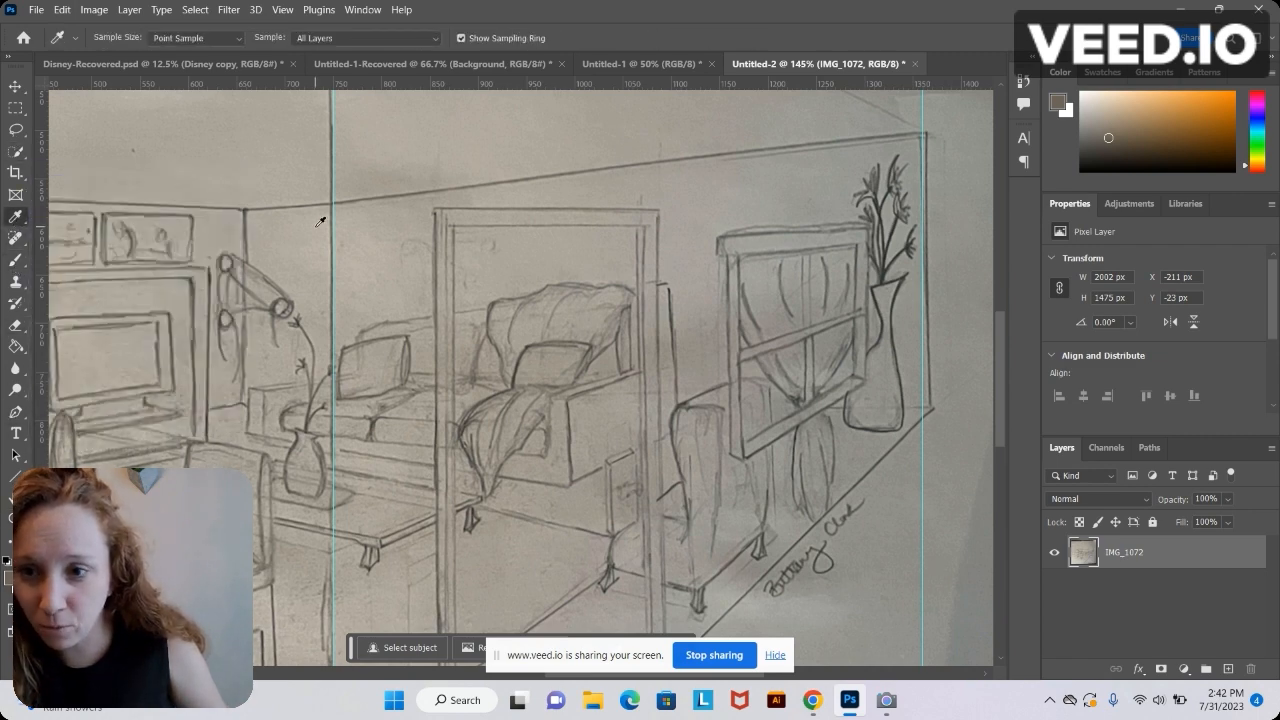
click(394, 288)
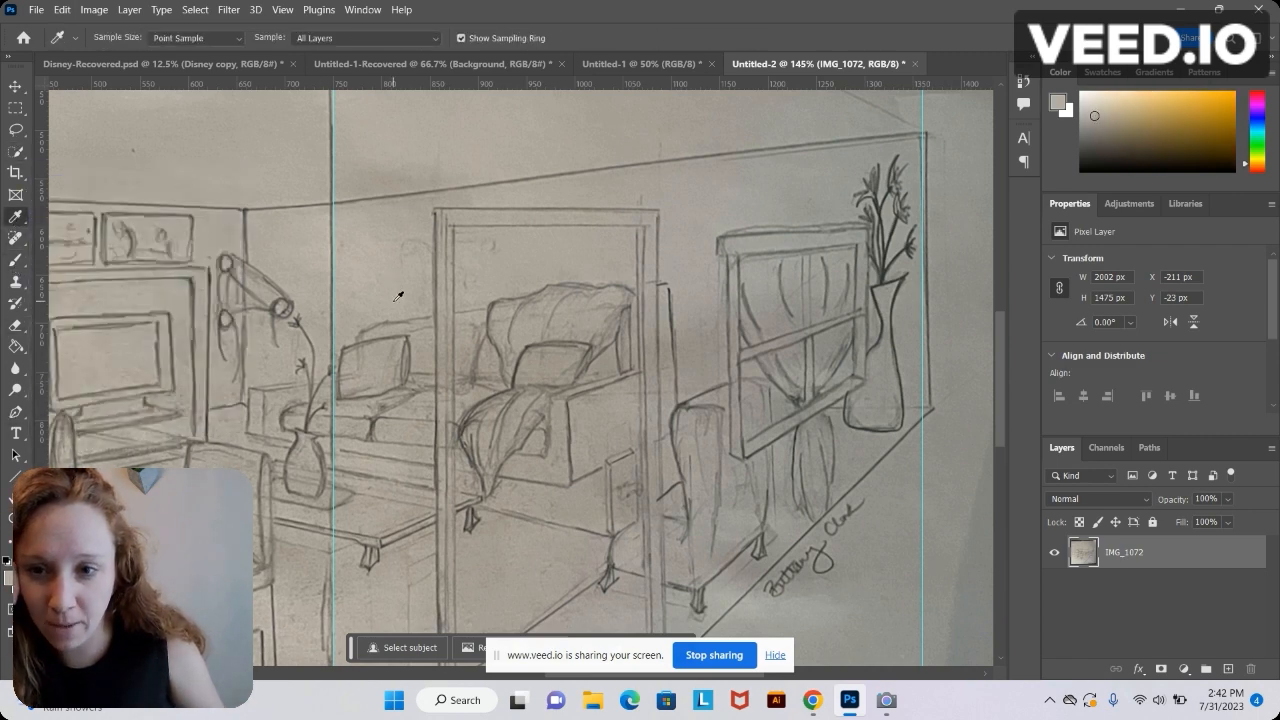
click(15, 259)
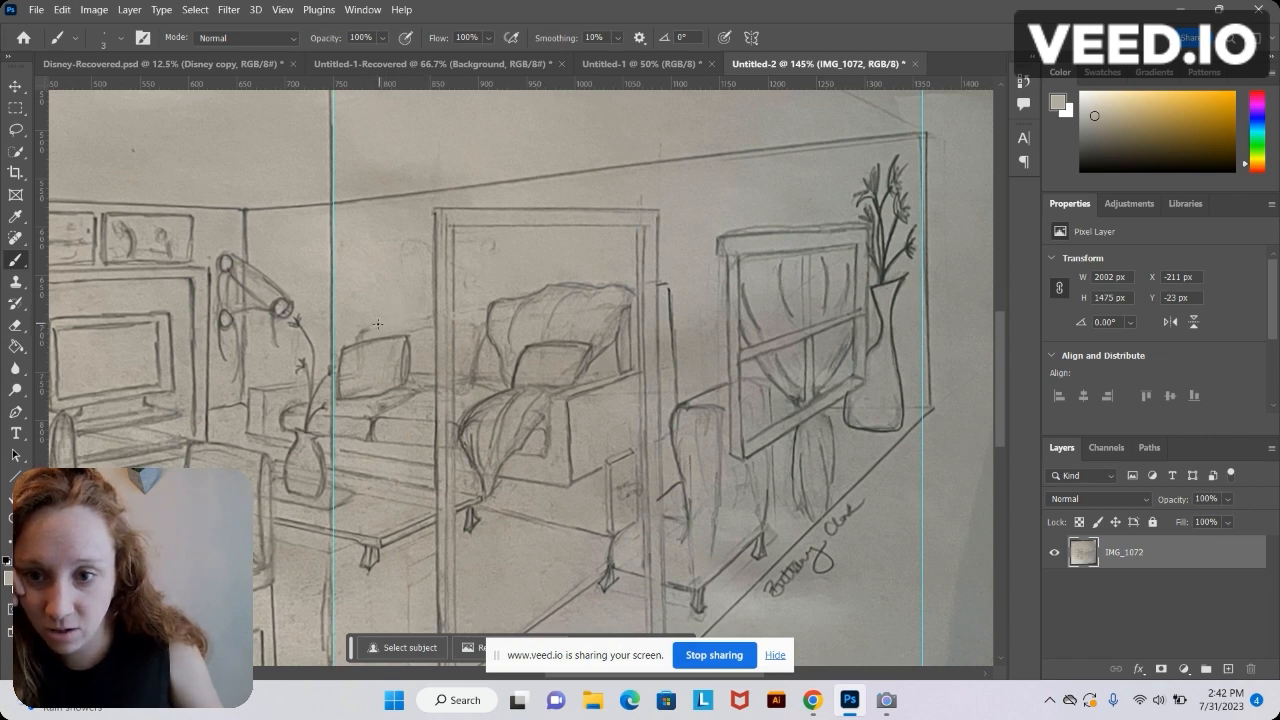
click(15, 216)
click(439, 320)
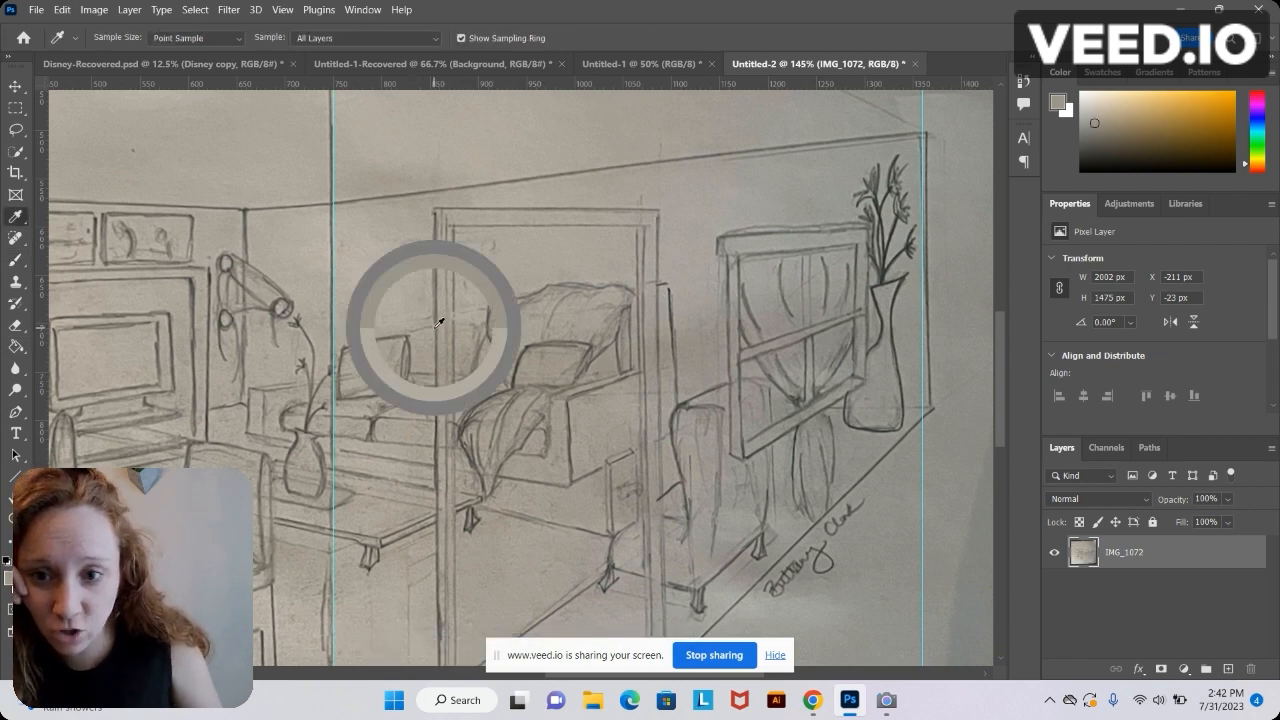
click(15, 259)
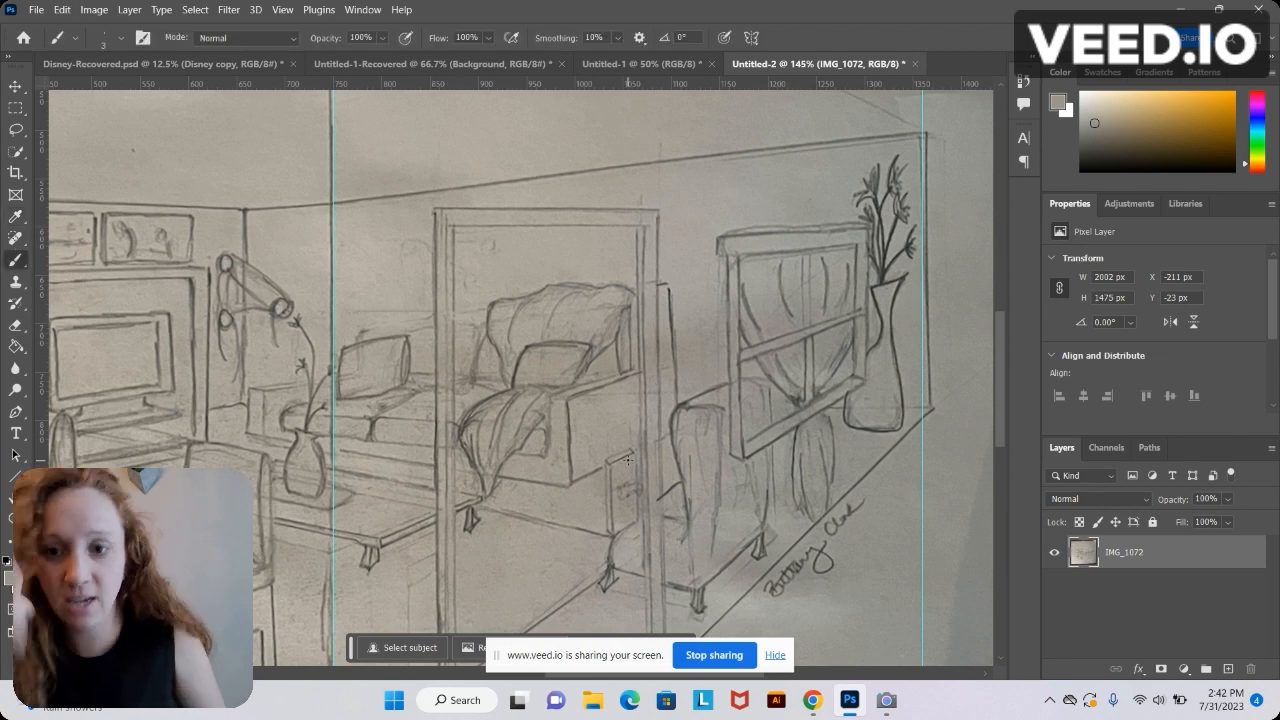
- Set the Line tool's stroke to a recently used light grey-beige, keeping no fill and a 1 px width
click(15, 477)
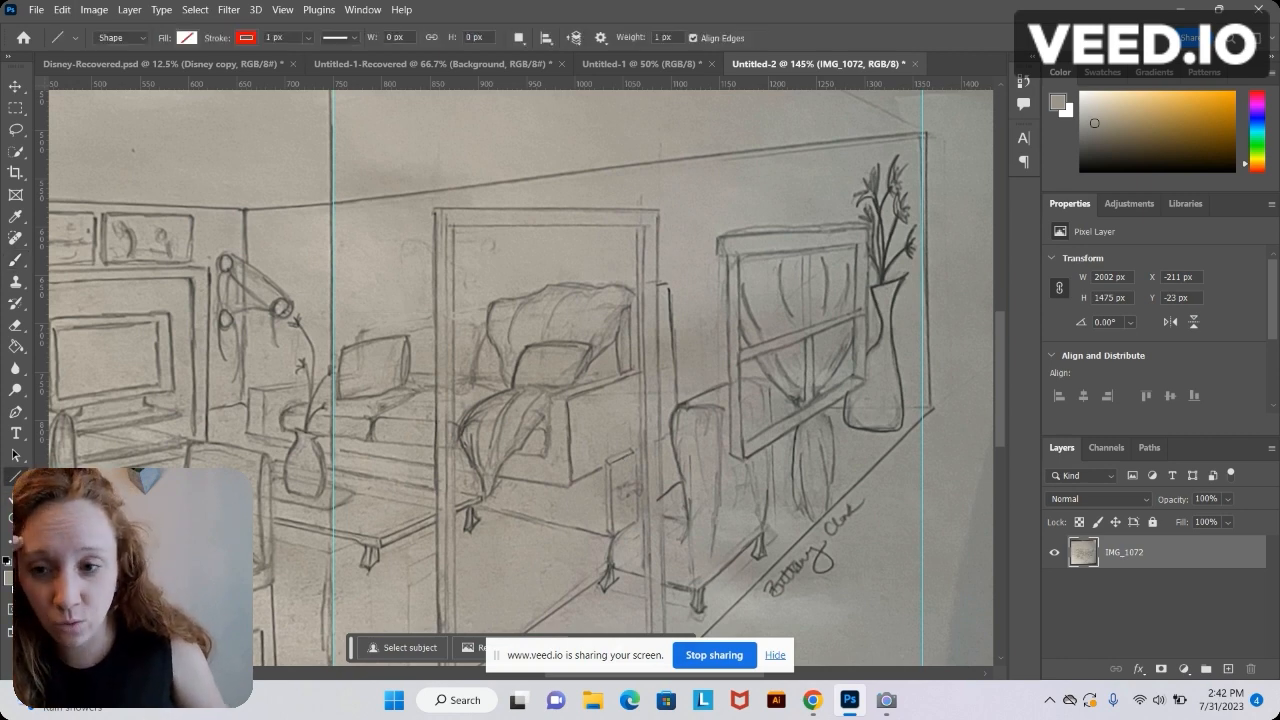
click(242, 40)
click(173, 124)
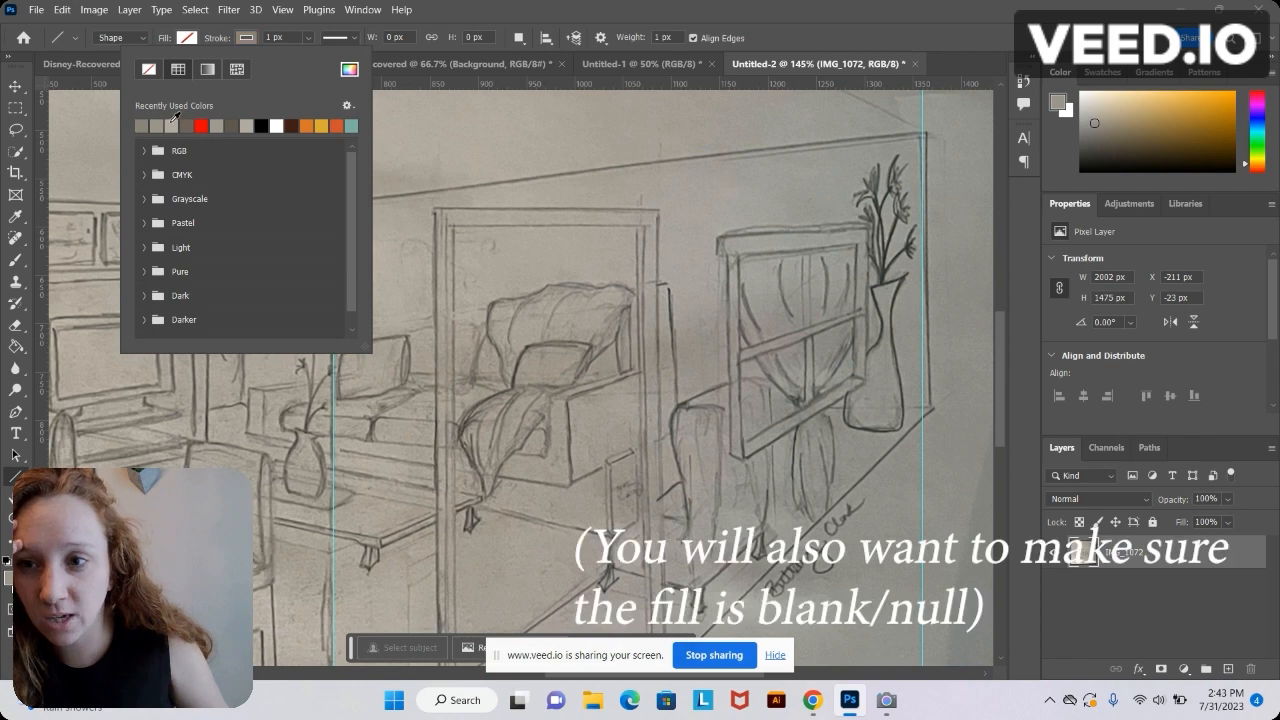
click(187, 122)
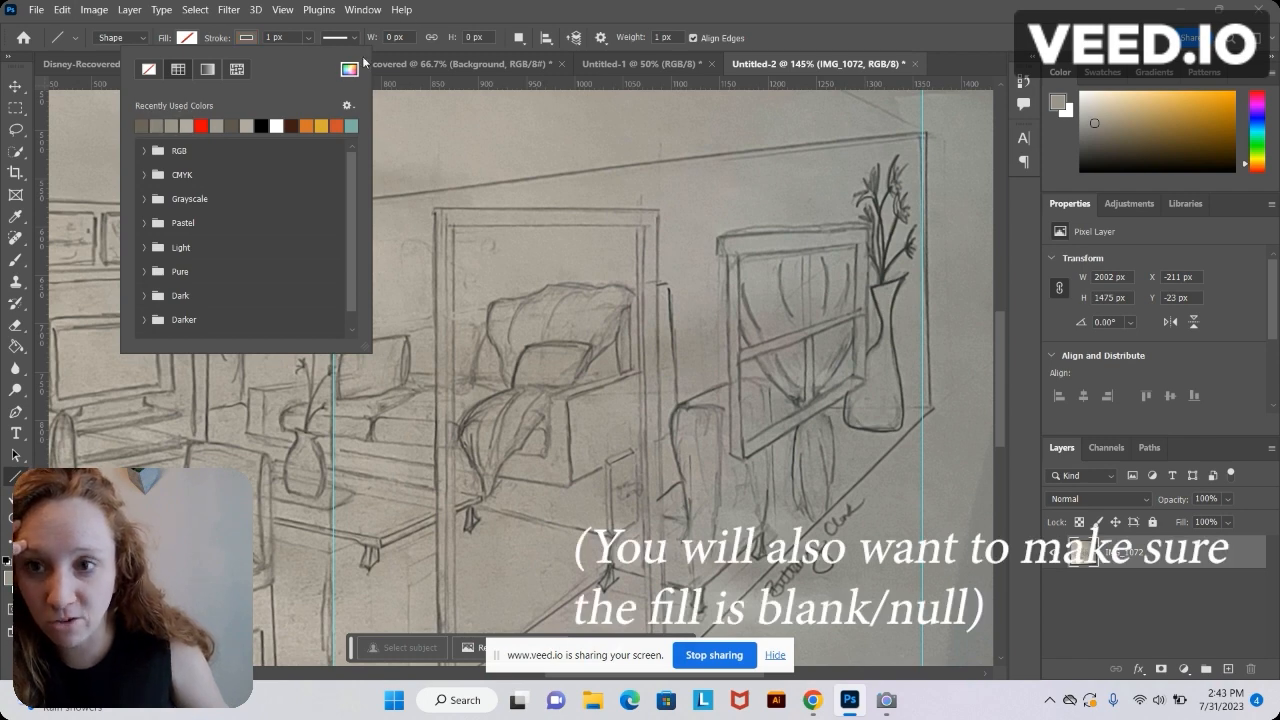
key(b)
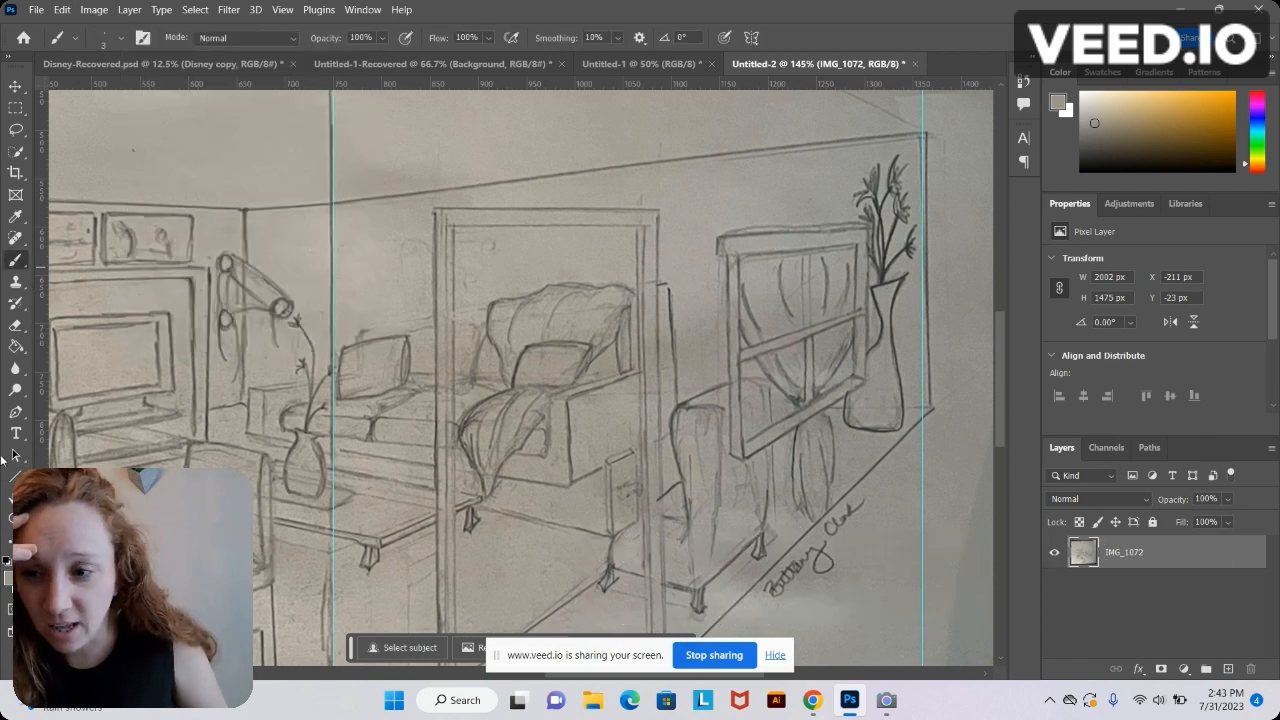
key(u)
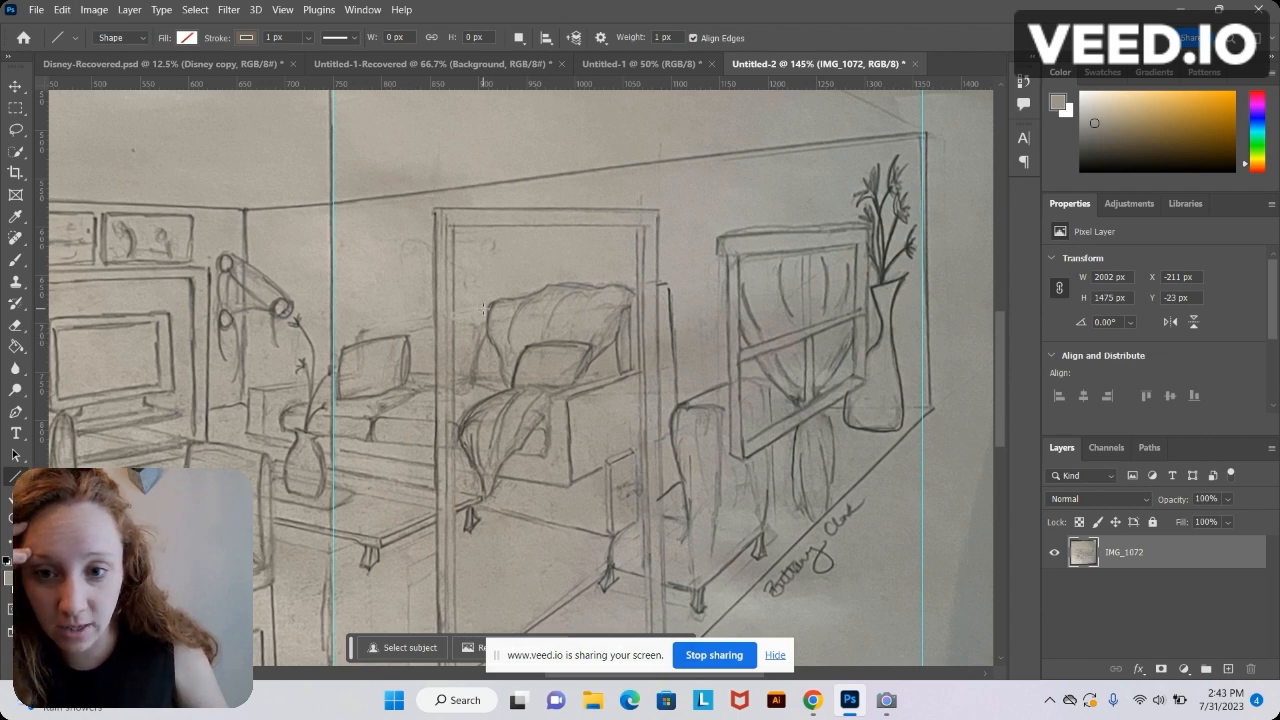
- Draw a line about 141 px long from the armchair's back across the wall above the sofa, and nudge the sketch layer slightly
drag(484, 310, 347, 320)
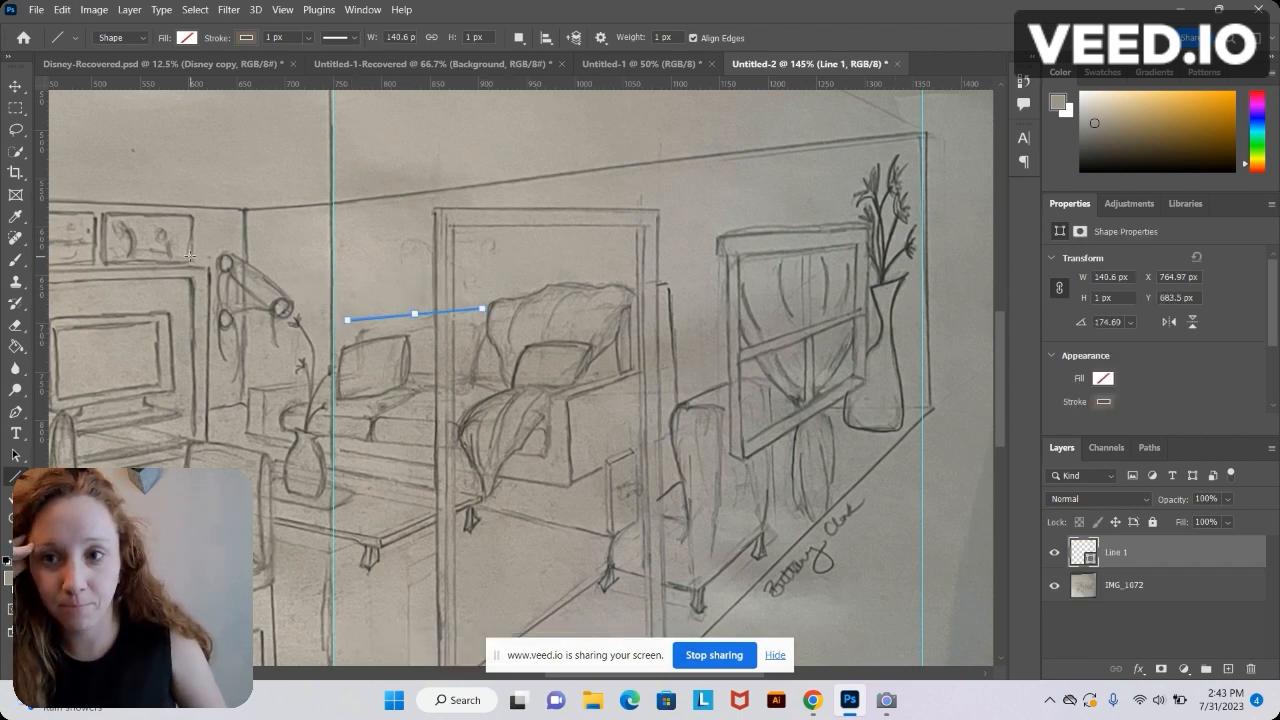
click(16, 87)
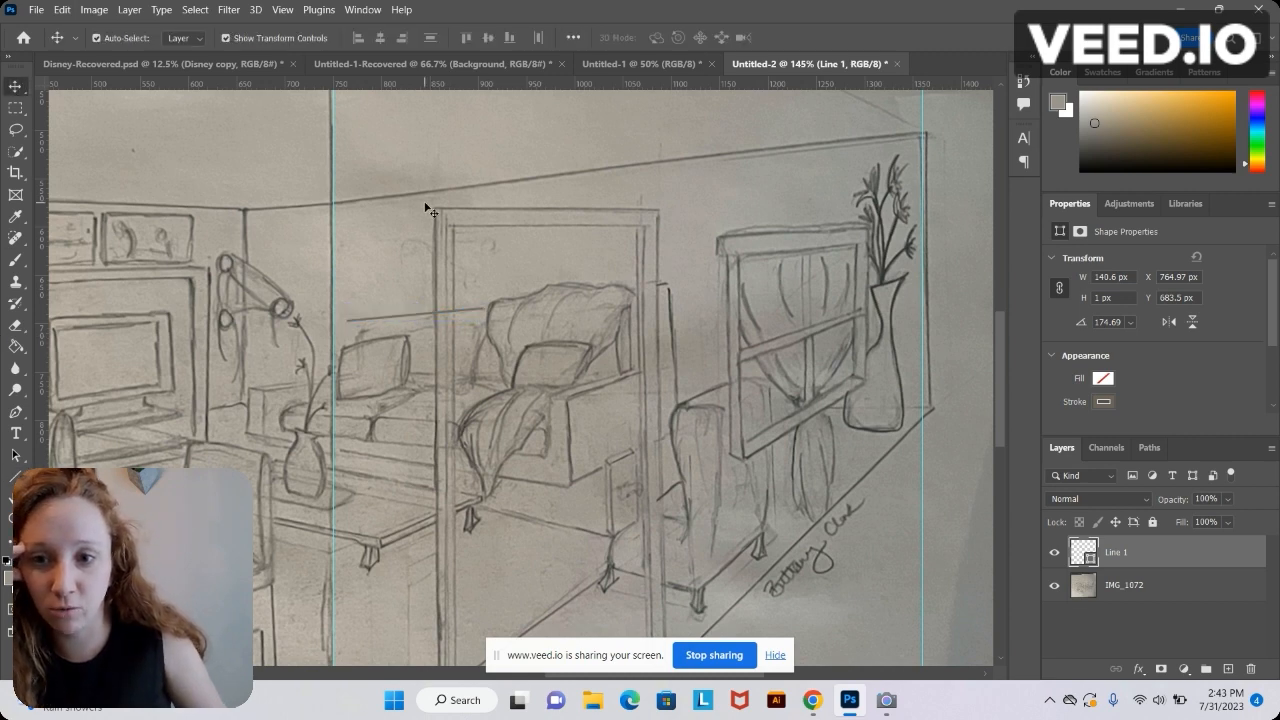
drag(427, 210, 423, 209)
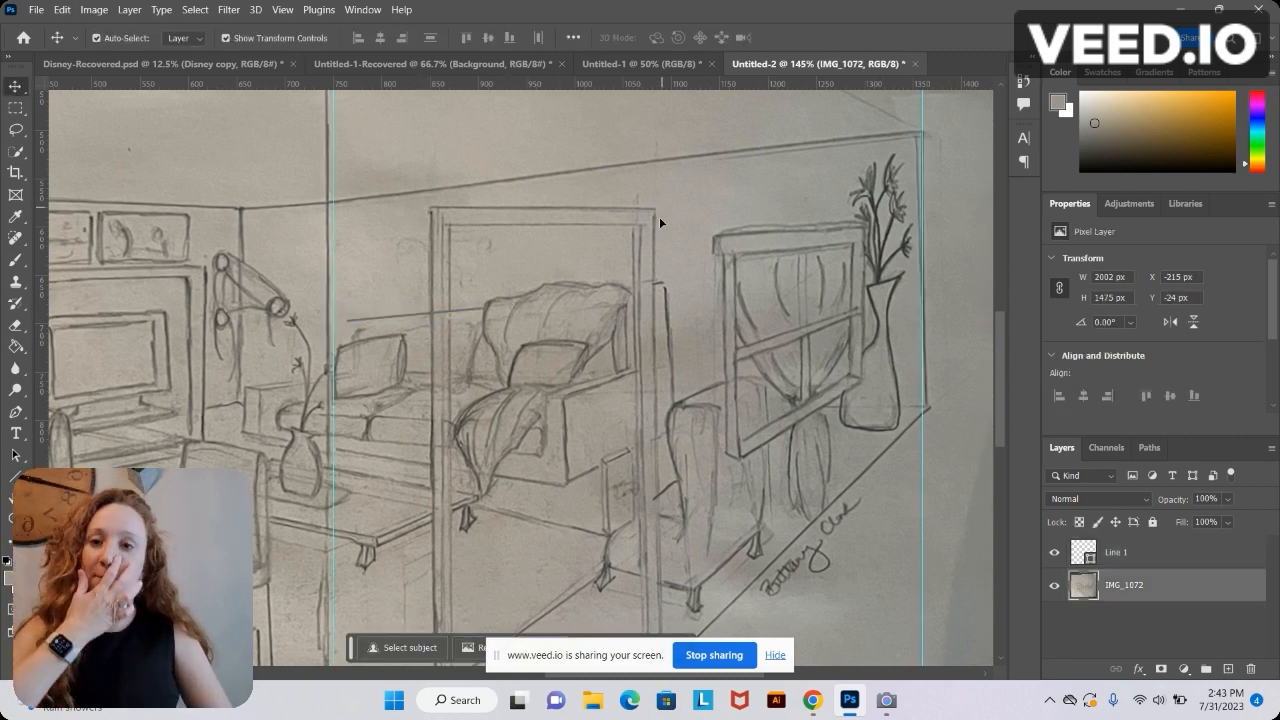
- In the Untitled-1-Recovered document, crop the image to just the chair drawing, removing the picture frame and the EXHAUSTED caption
click(330, 63)
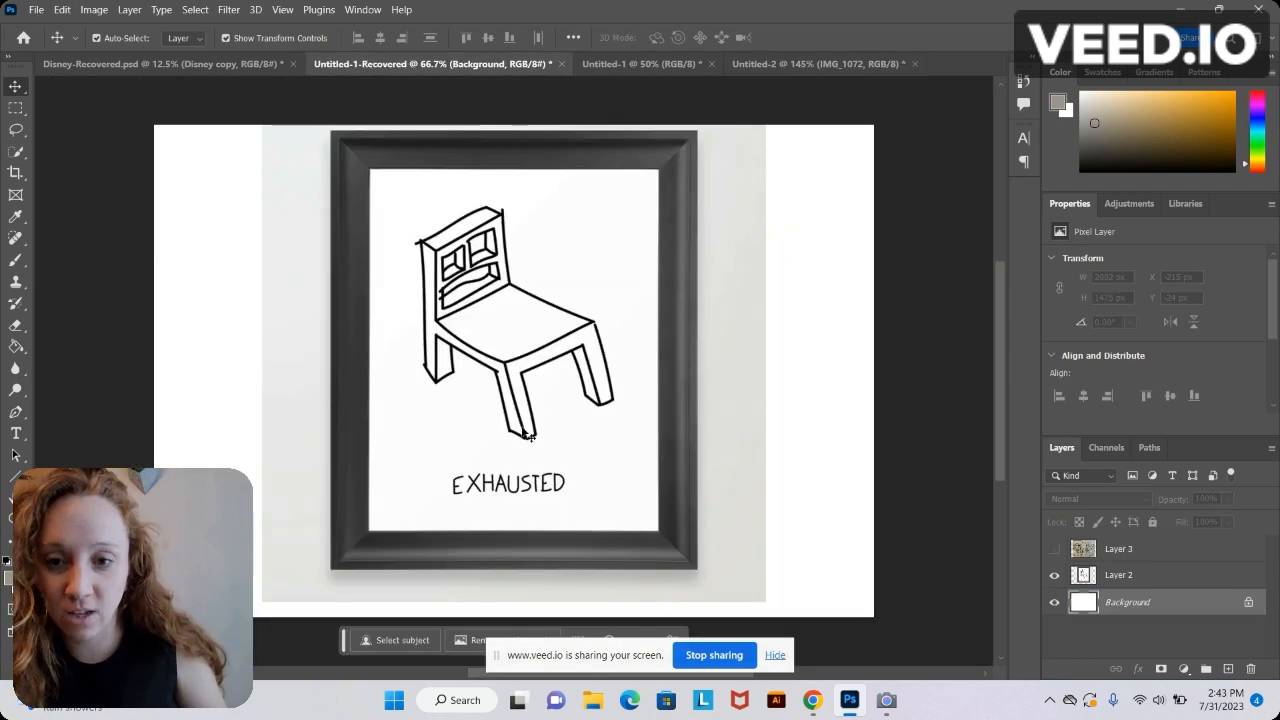
click(17, 176)
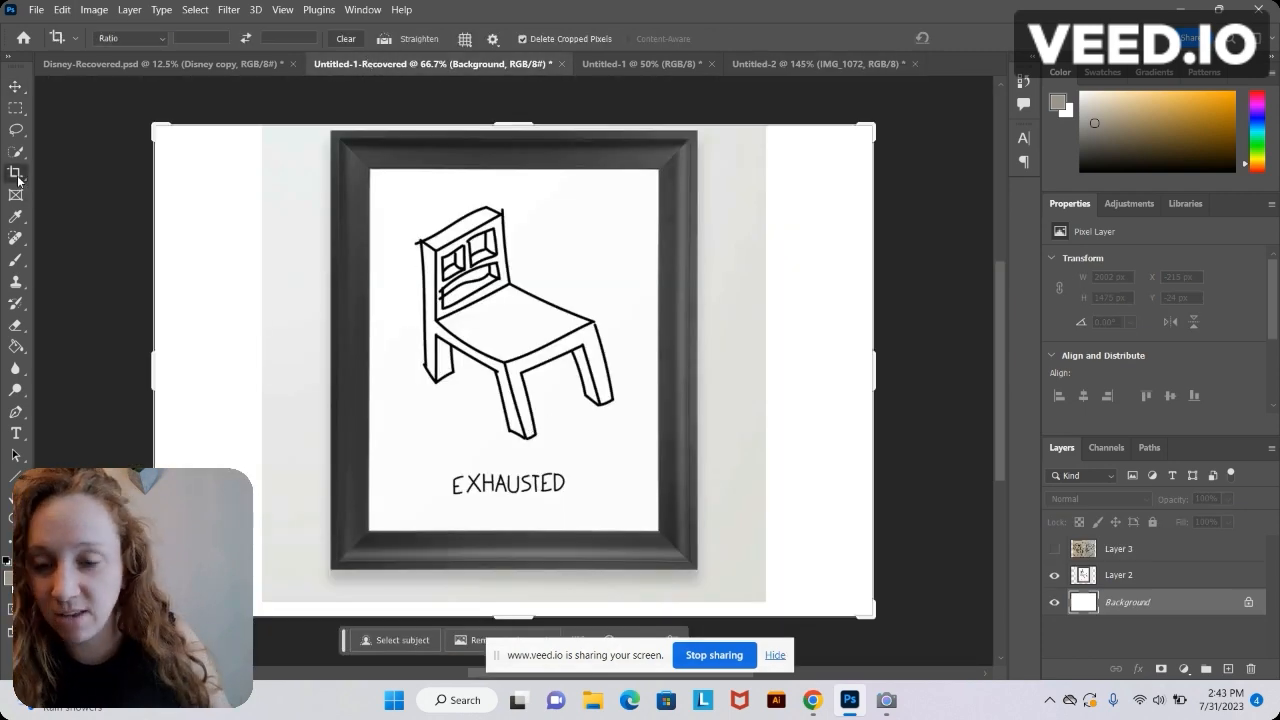
drag(153, 126, 263, 185)
drag(268, 181, 264, 182)
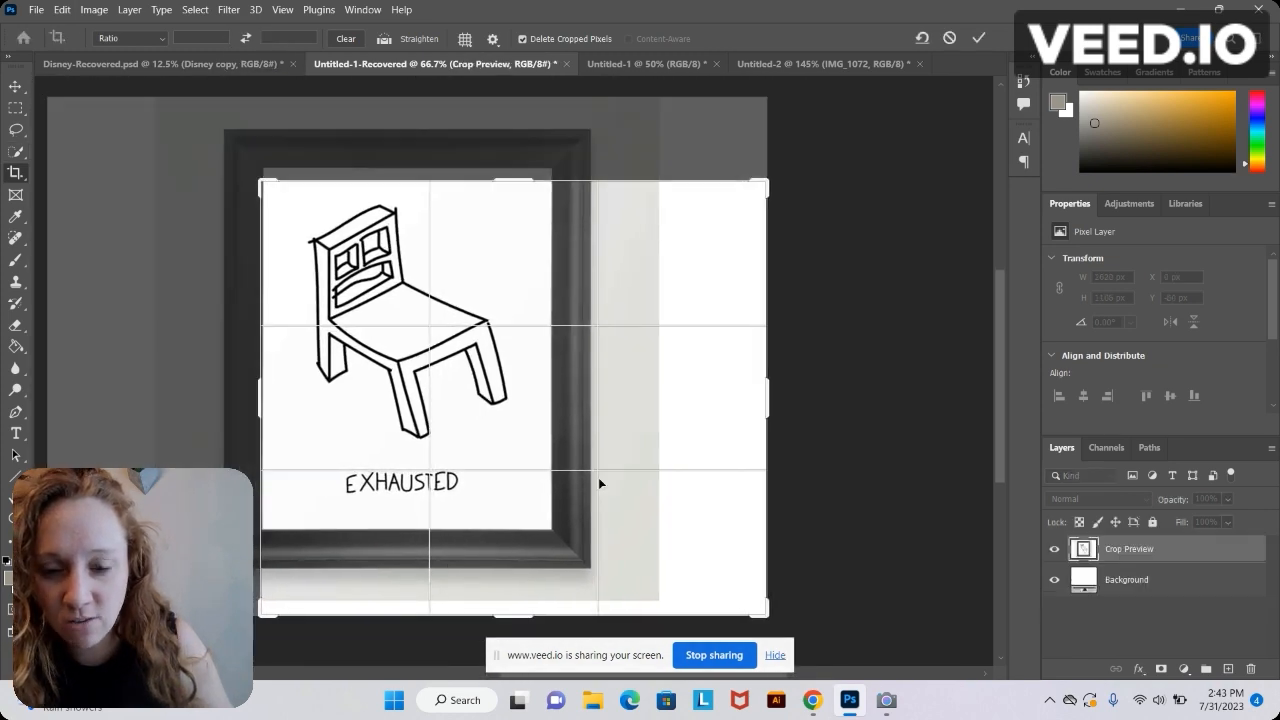
drag(762, 615, 649, 509)
key(Return)
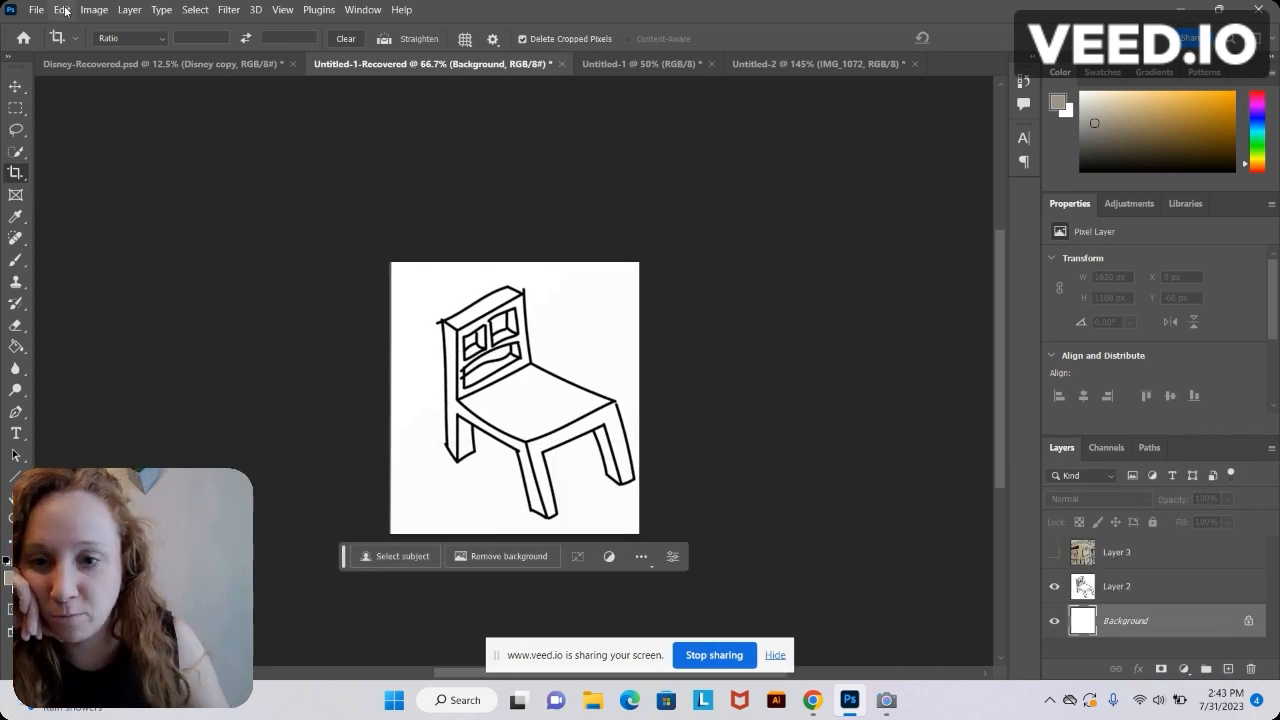
- Start a Perspective Warp on Layer 2 and fit the first layout plane to the corners of the chair seat
click(1104, 590)
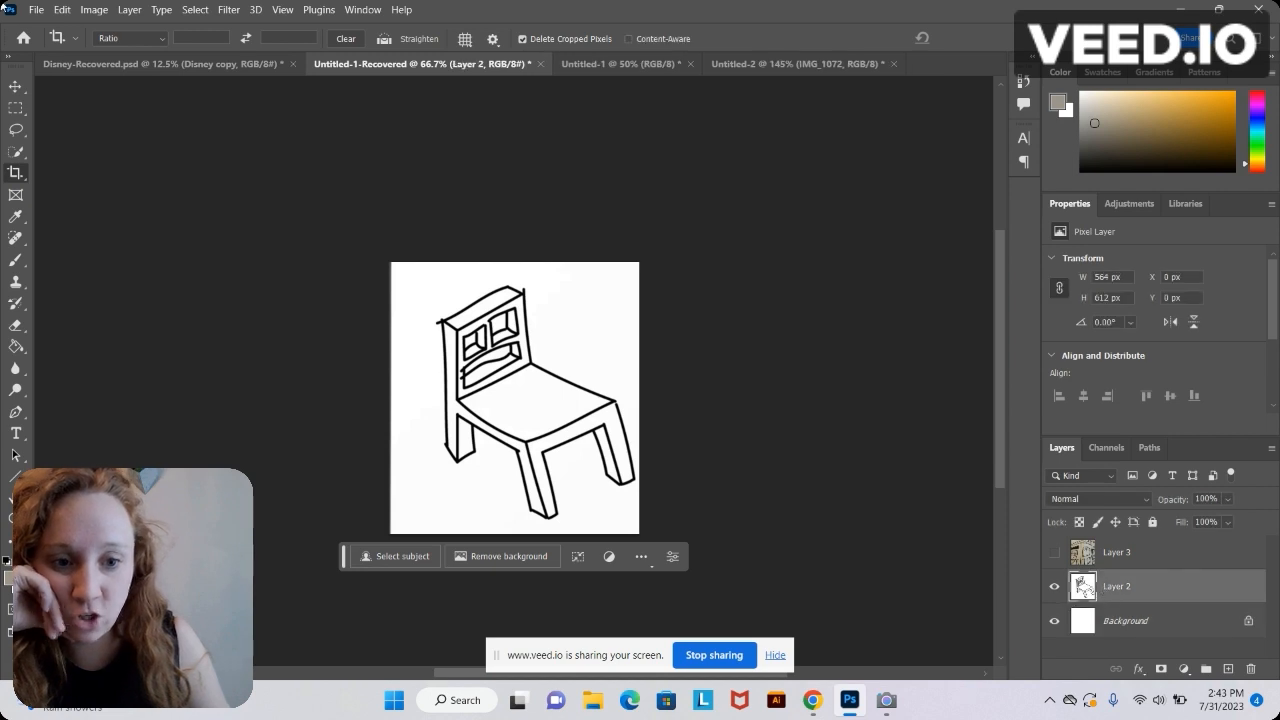
click(70, 10)
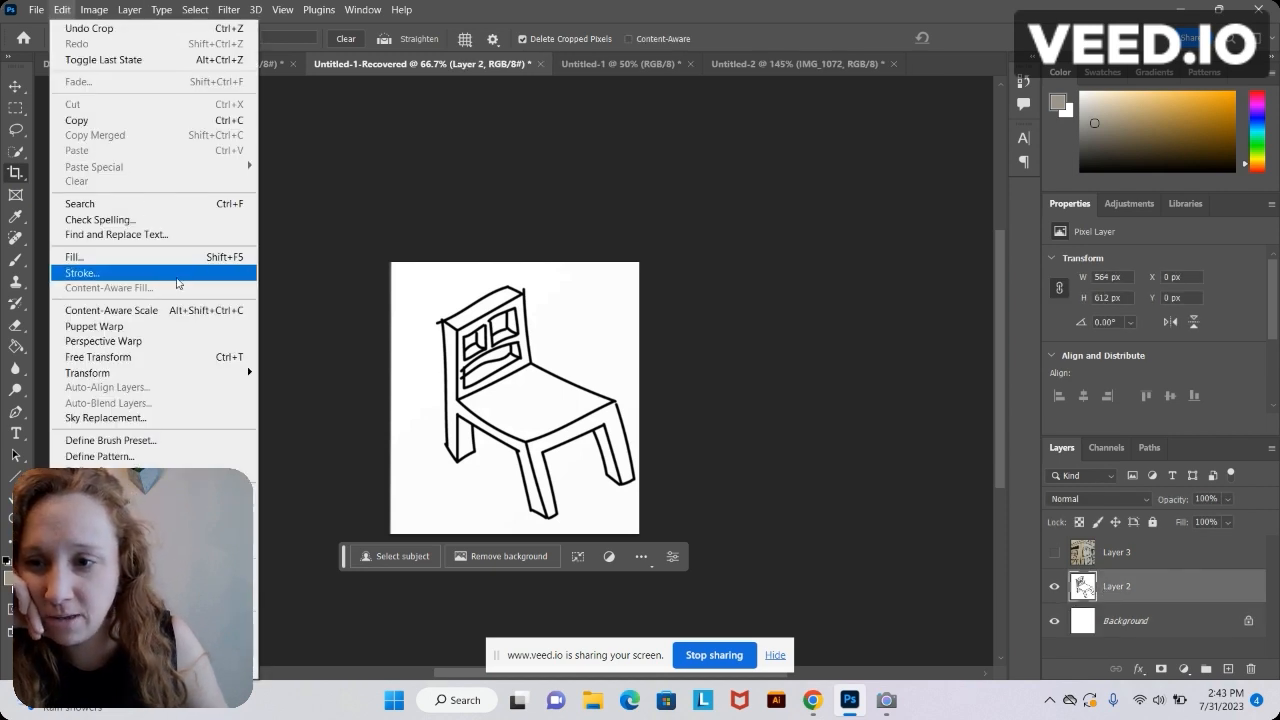
click(173, 341)
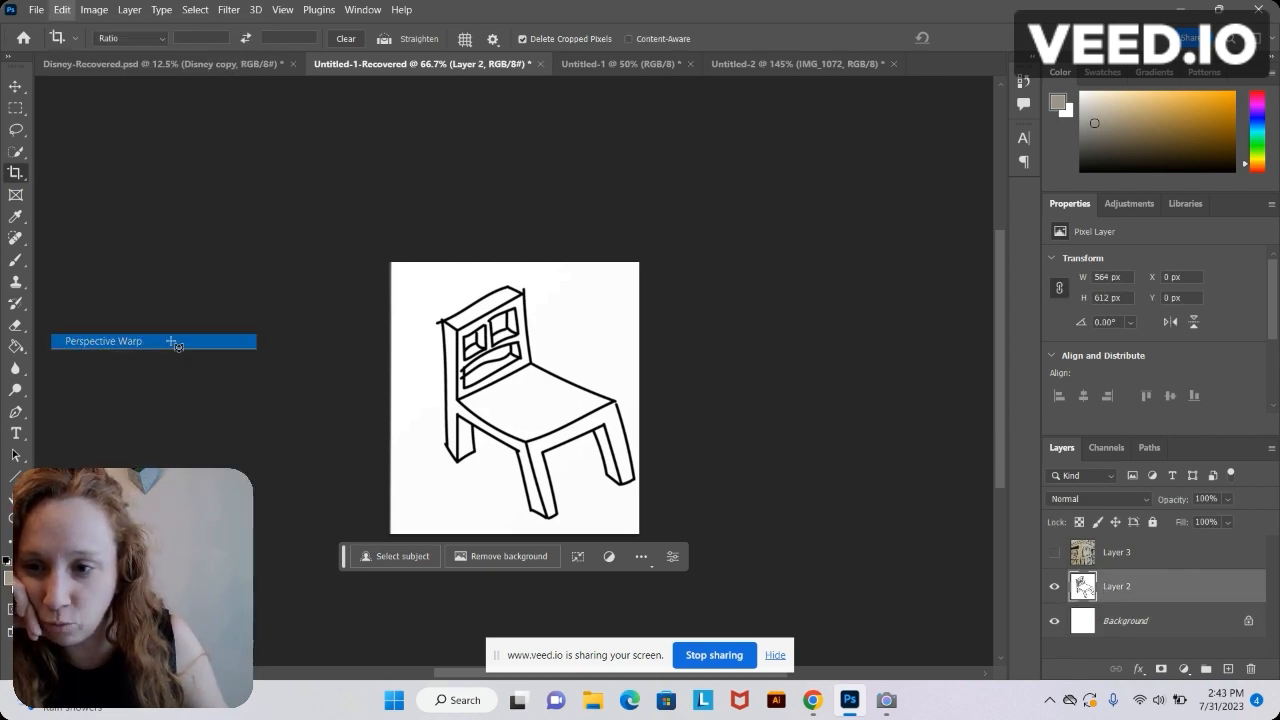
mouse_move(449, 360)
mouse_down()
mouse_move(532, 475)
mouse_move(634, 406)
mouse_move(612, 403)
mouse_up()
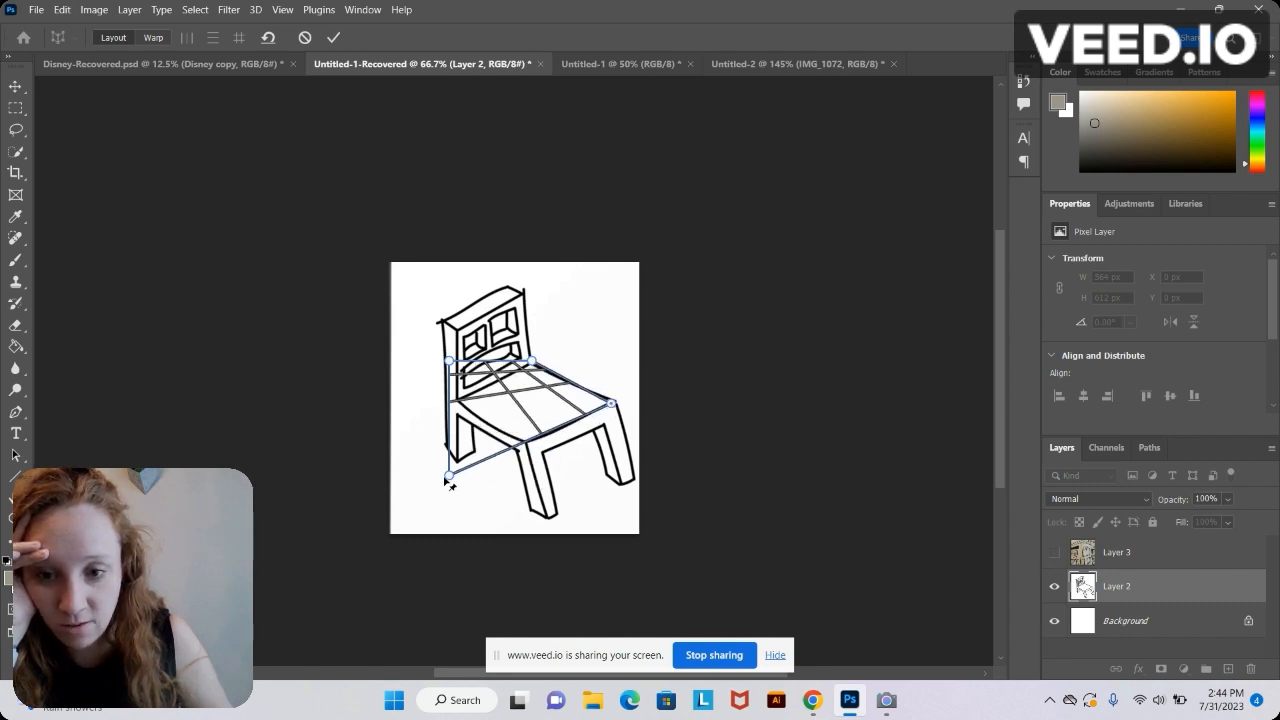
drag(449, 477, 459, 404)
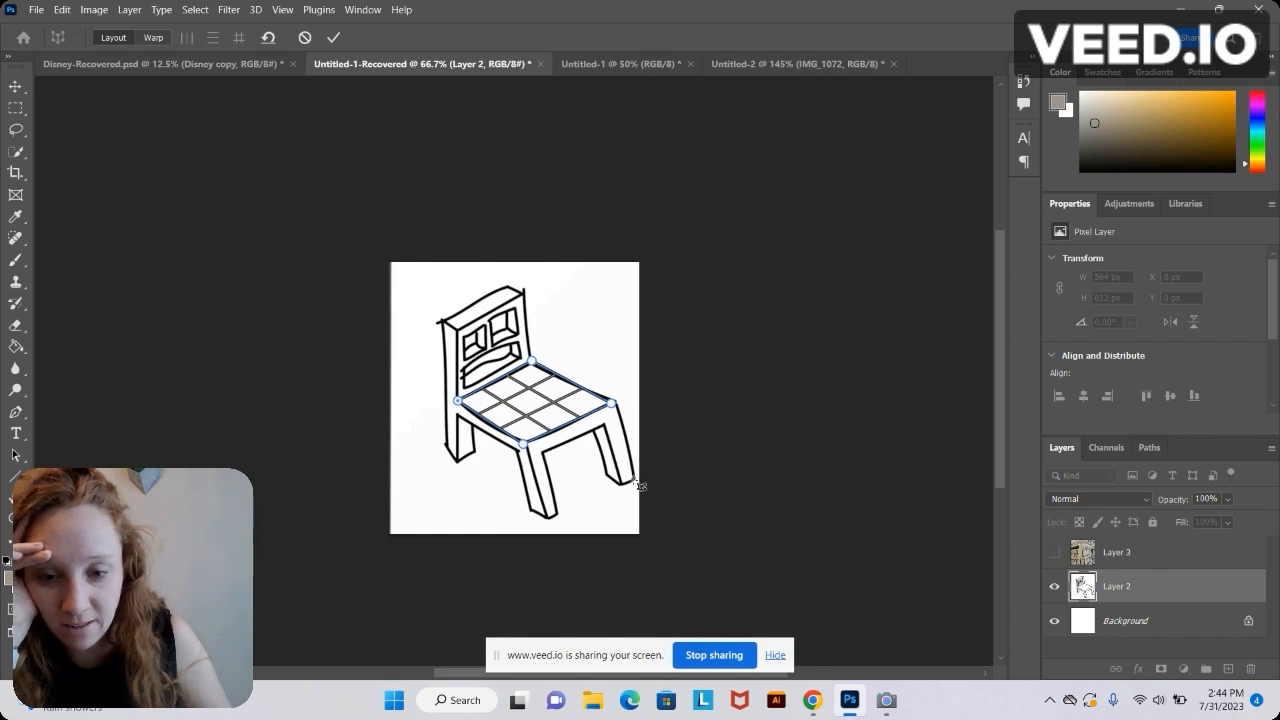
- Add warp planes over the chair's two visible leg sides, joined to the seat plane and with lower corners at the feet
mouse_move(634, 479)
mouse_down()
mouse_move(545, 518)
mouse_move(525, 445)
mouse_up()
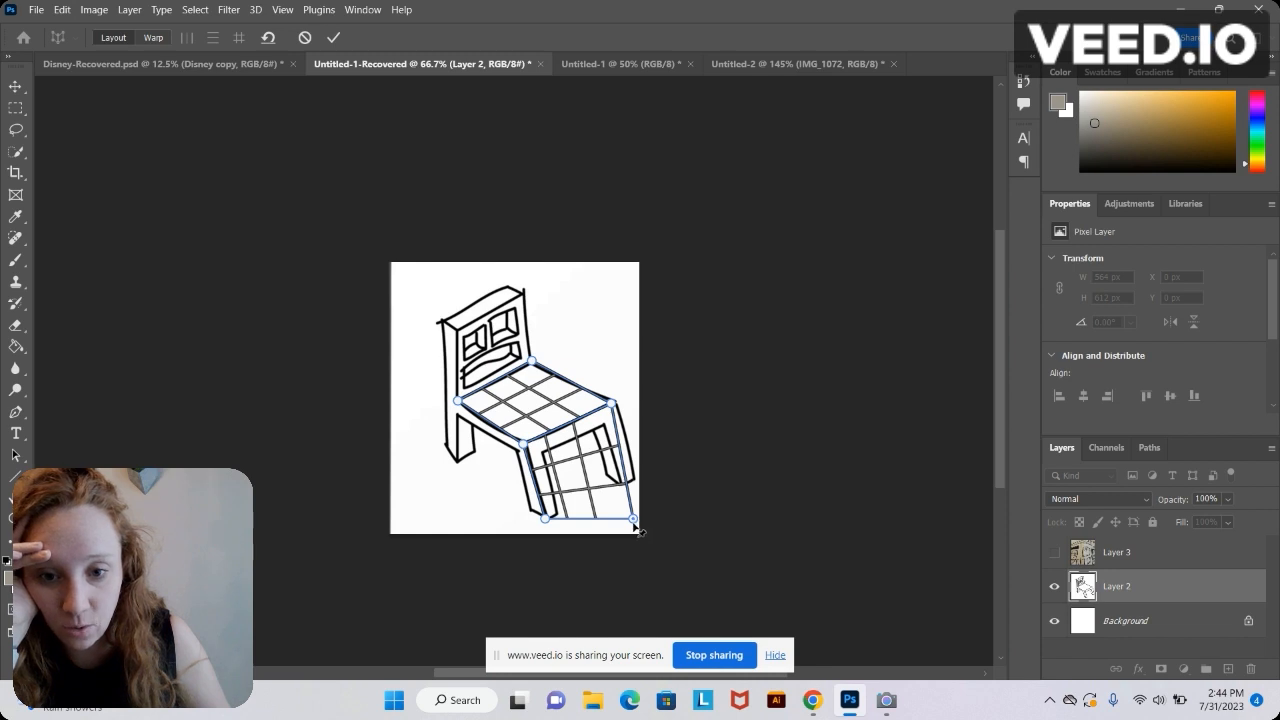
drag(634, 521, 636, 482)
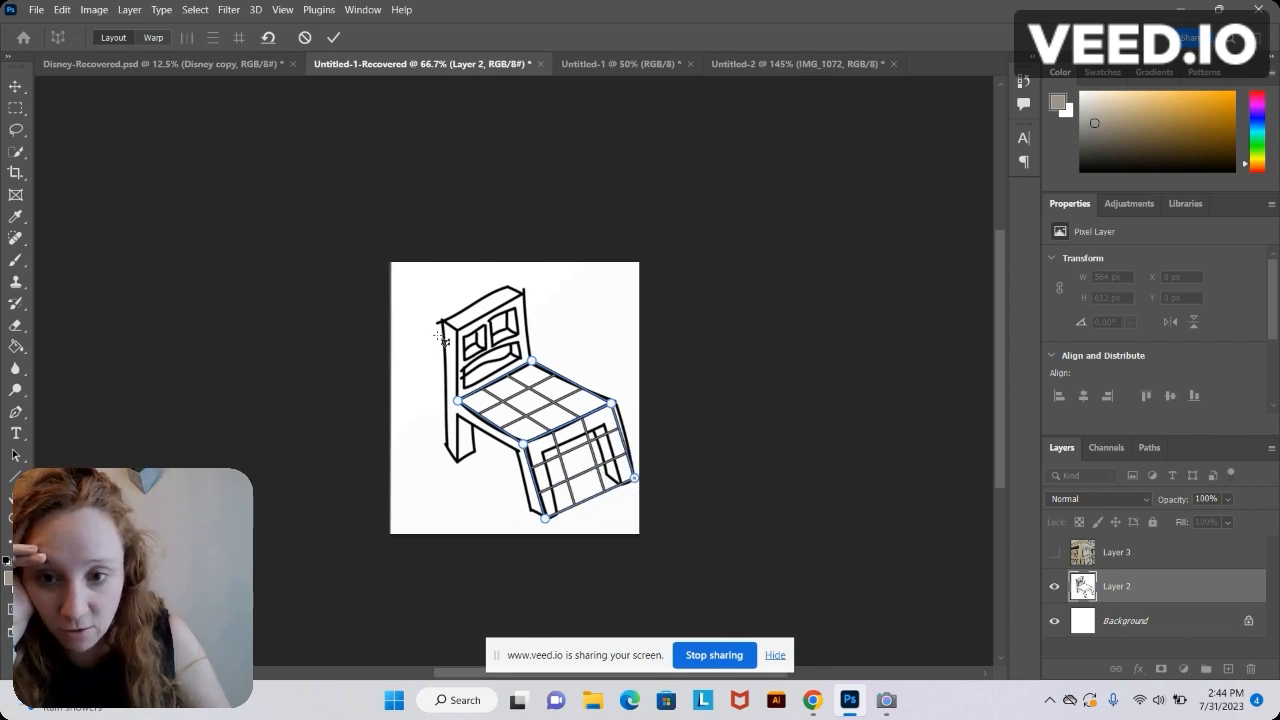
drag(449, 405, 544, 517)
drag(451, 521, 446, 444)
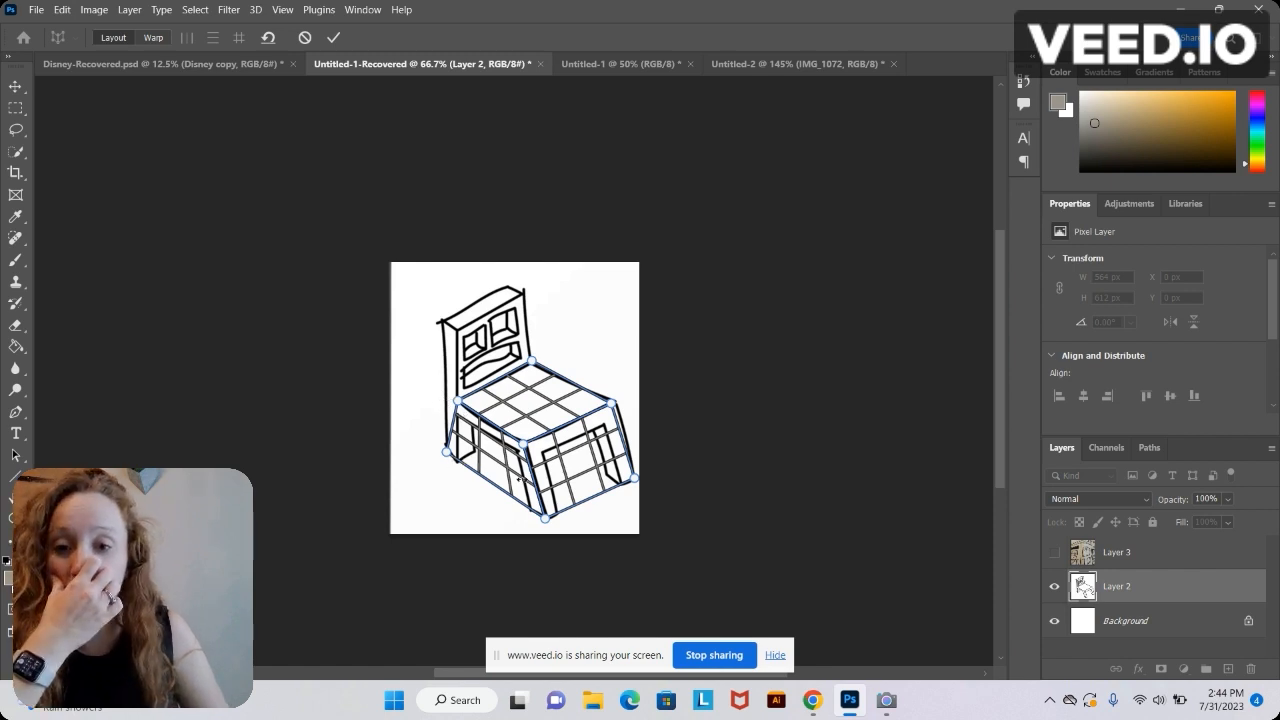
drag(459, 404, 447, 399)
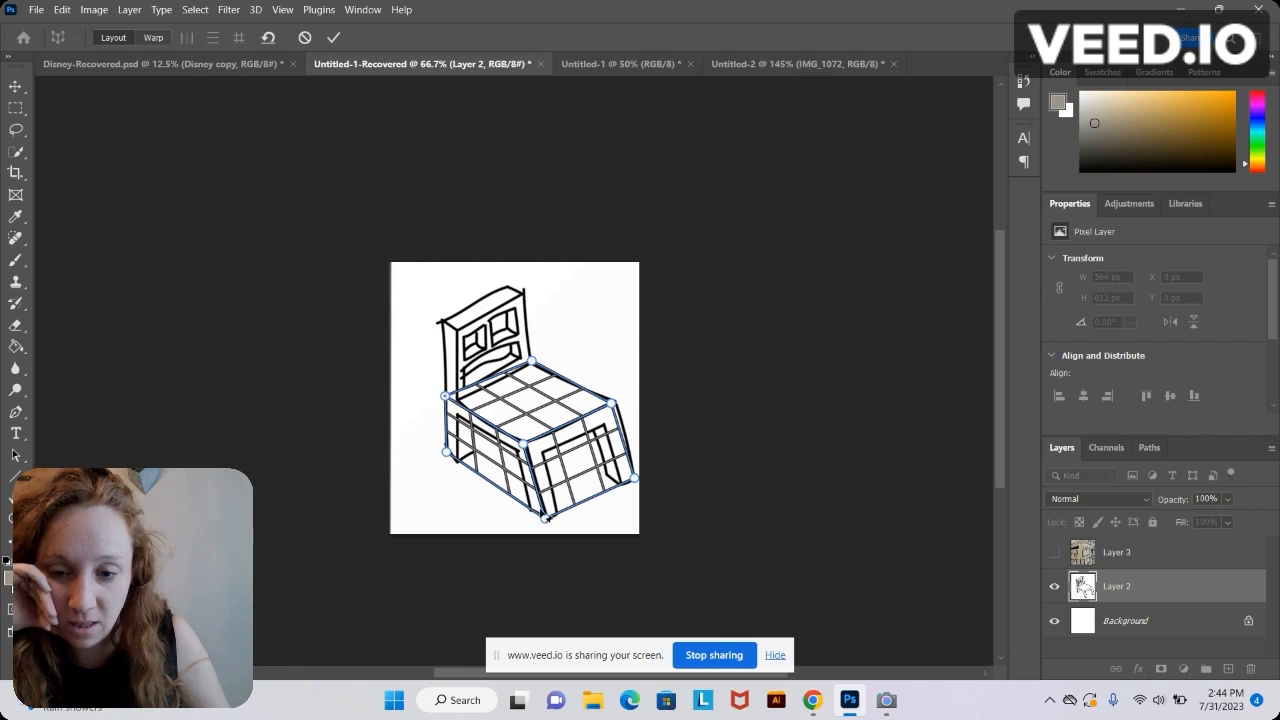
- Warp the plane corners so the splayed chair legs stand straighter and the seat is squared up, and apply the Perspective Warp
click(153, 38)
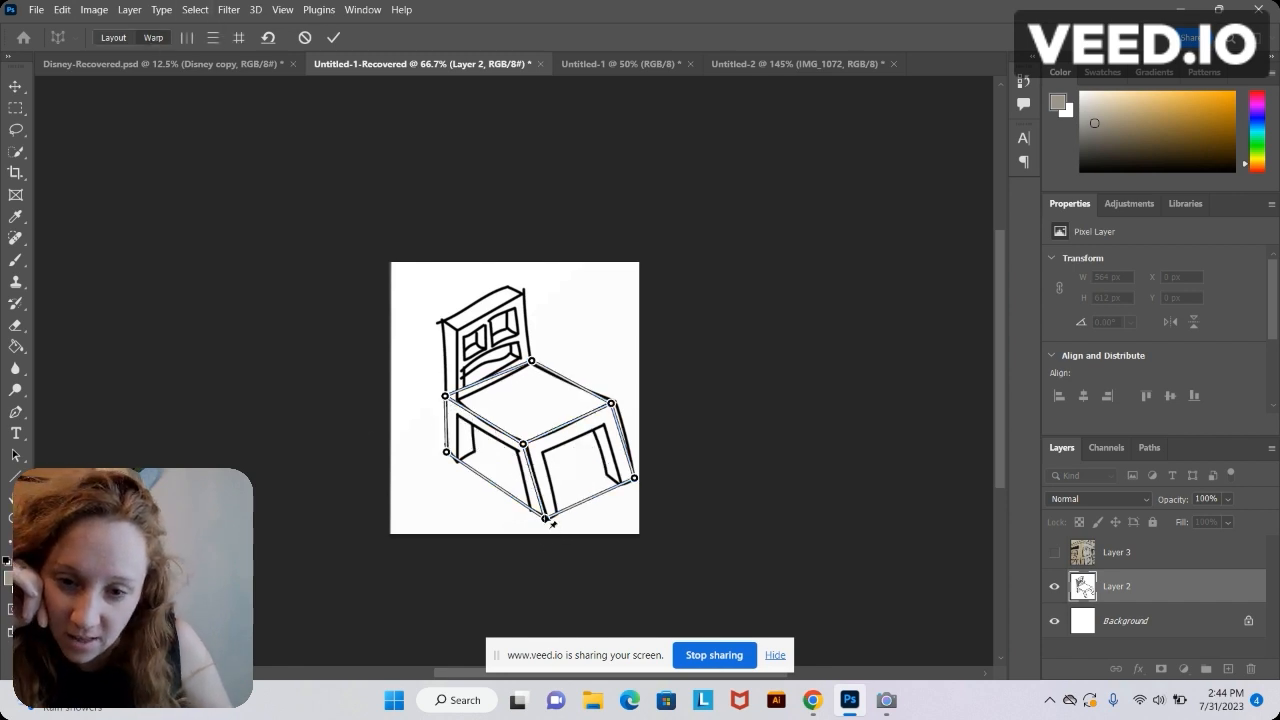
drag(546, 518, 535, 513)
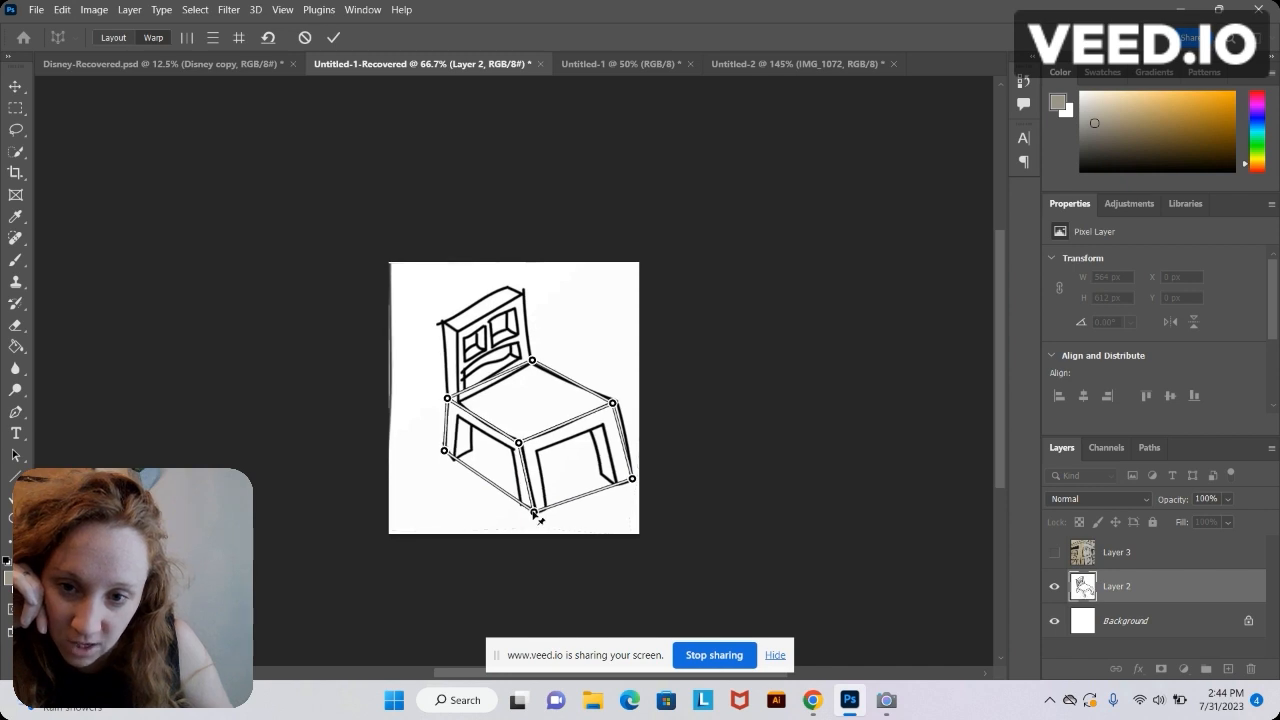
drag(638, 484, 620, 483)
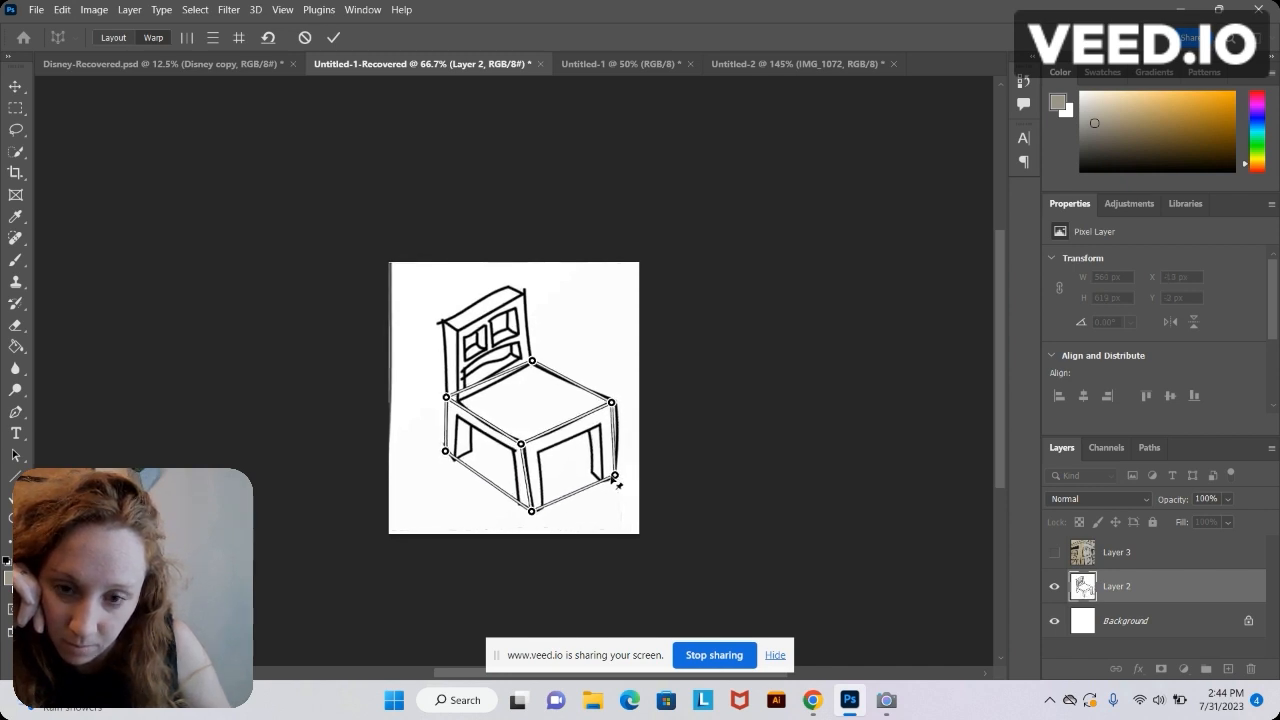
drag(528, 452, 538, 454)
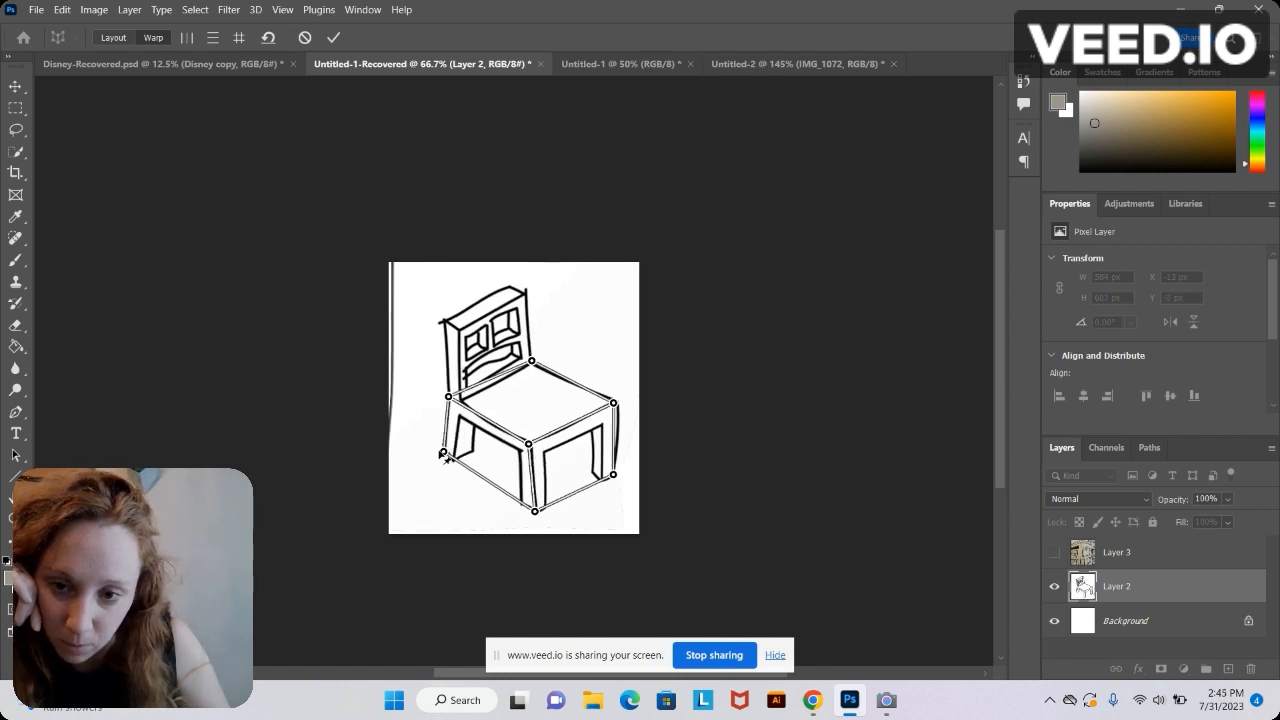
drag(446, 458, 457, 465)
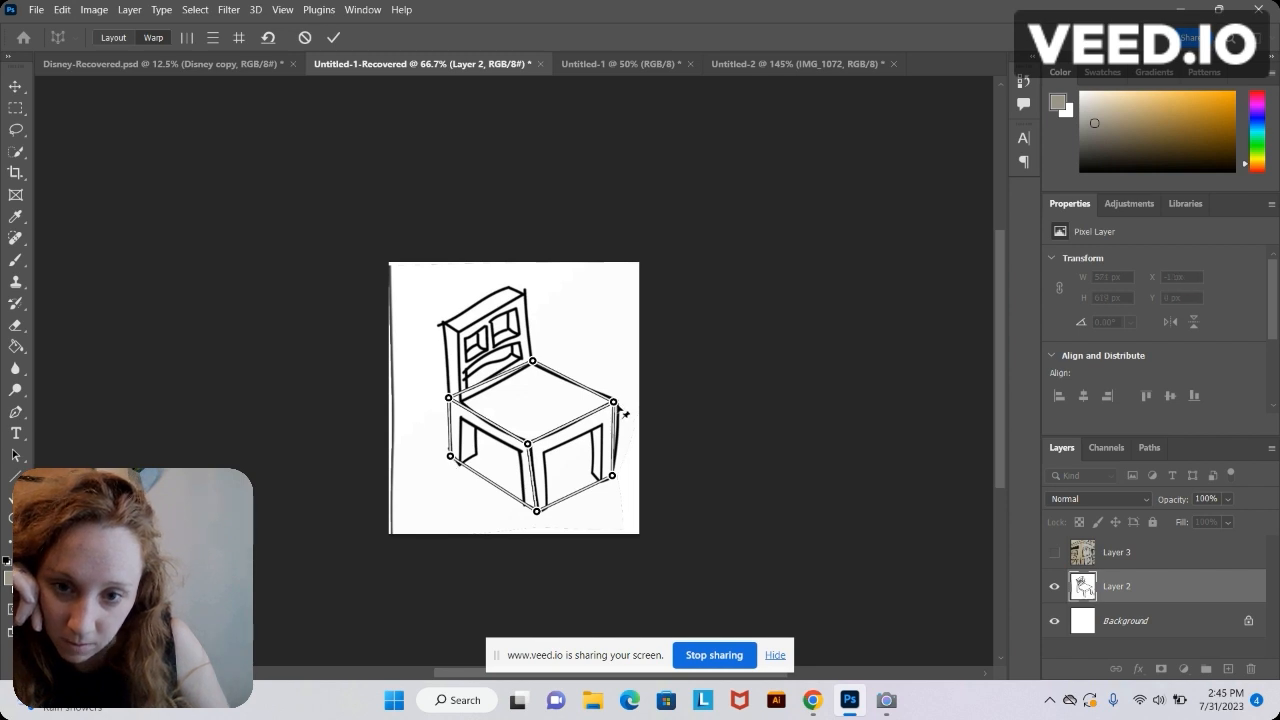
drag(617, 407, 618, 401)
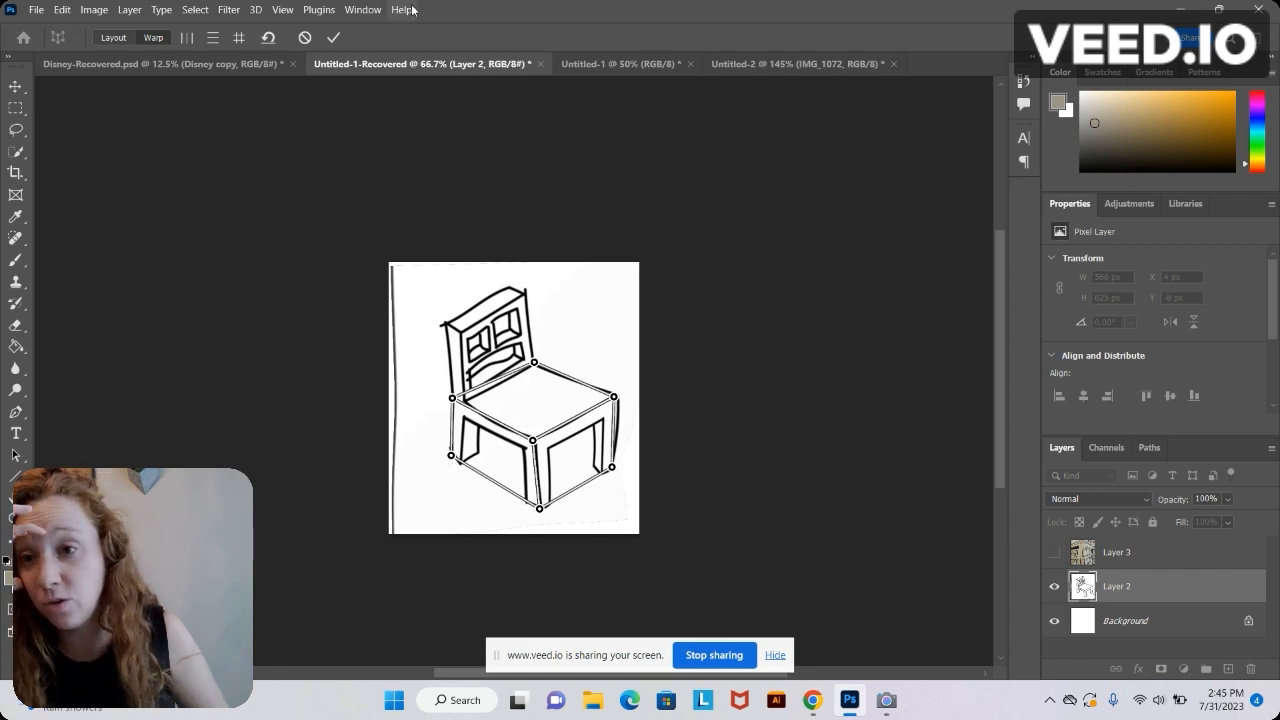
click(334, 37)
- Draw an unfilled rectangle shape about 406 × 122 px across the chair seat and beyond the canvas's left edge
click(15, 346)
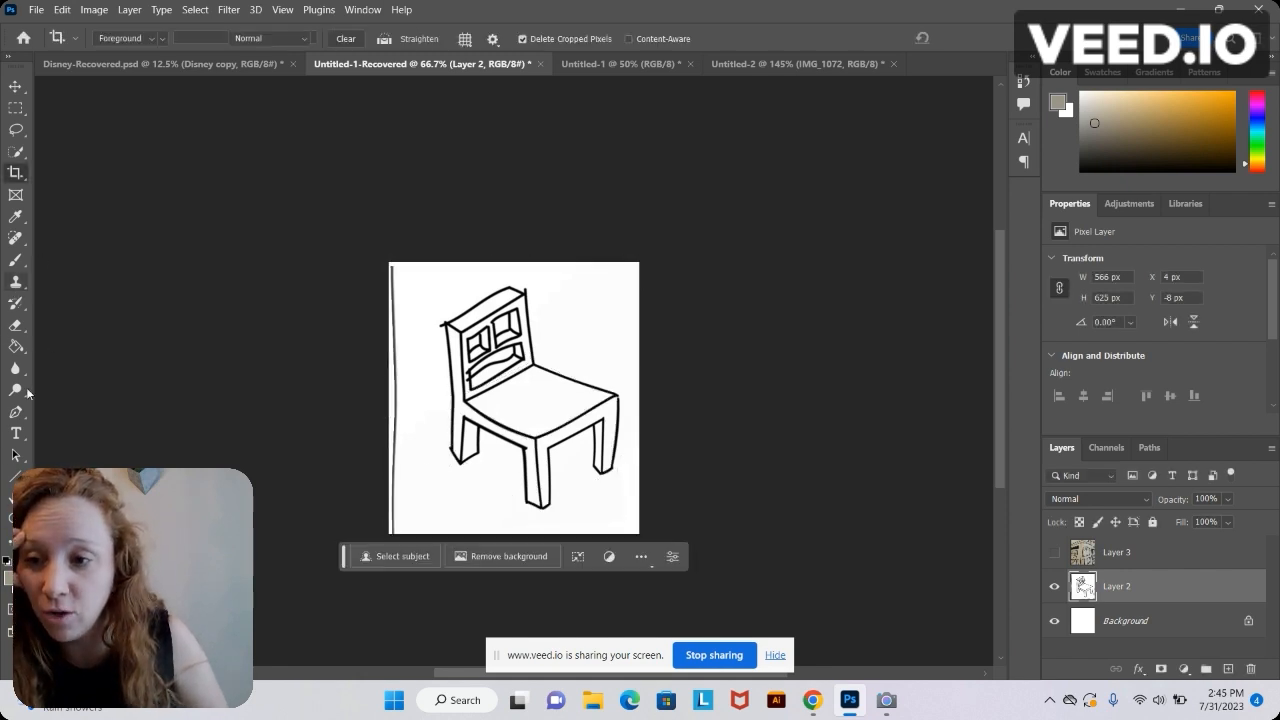
click(15, 476)
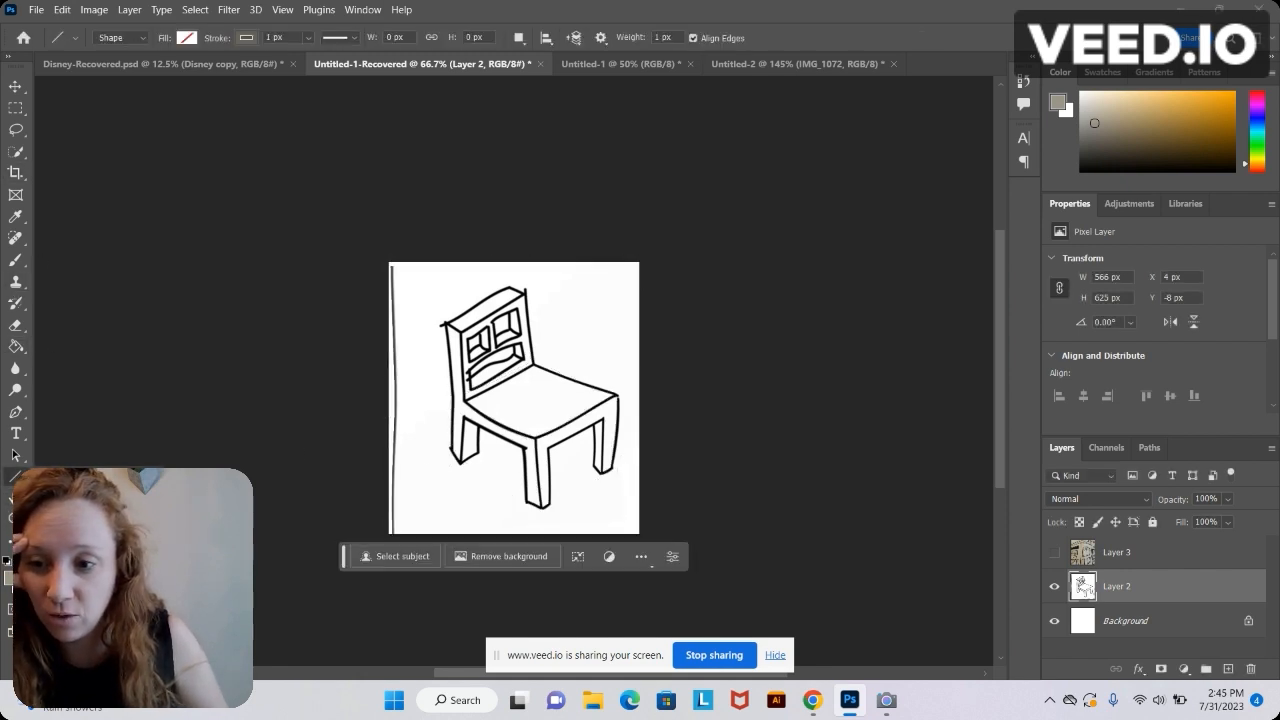
click(80, 478)
drag(541, 368, 361, 422)
key(ctrl+t)
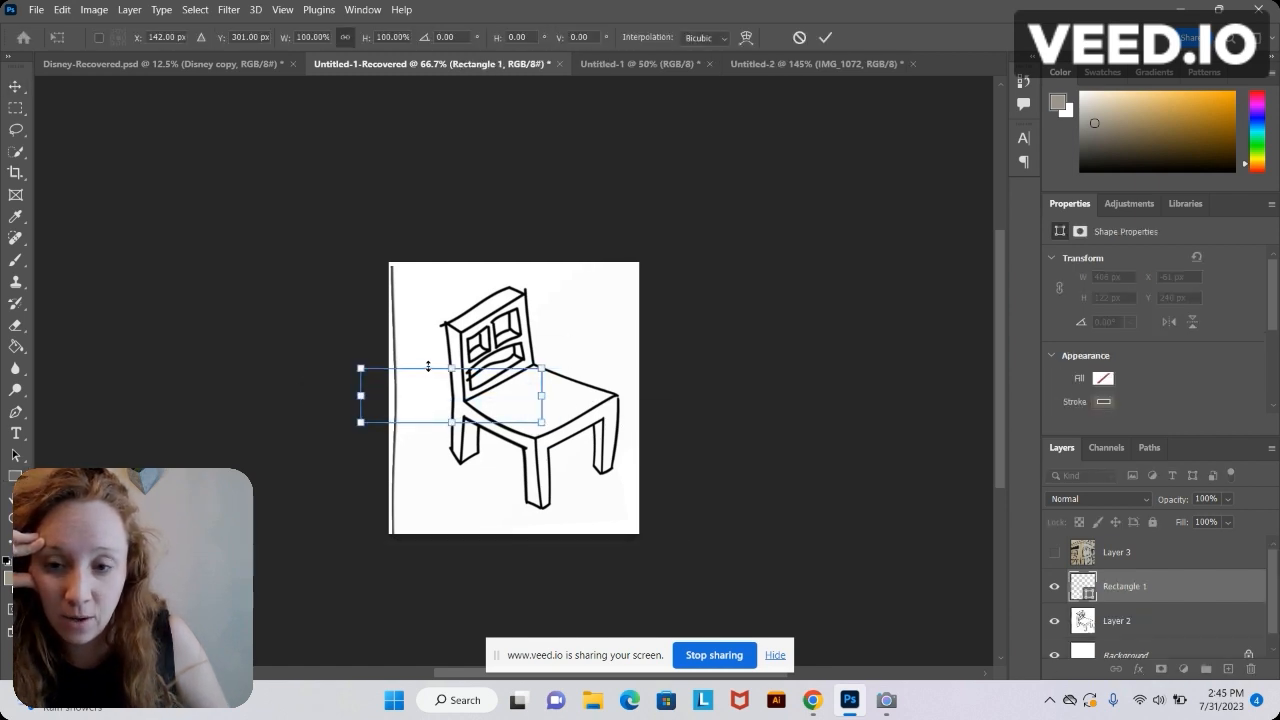
drag(429, 371, 533, 377)
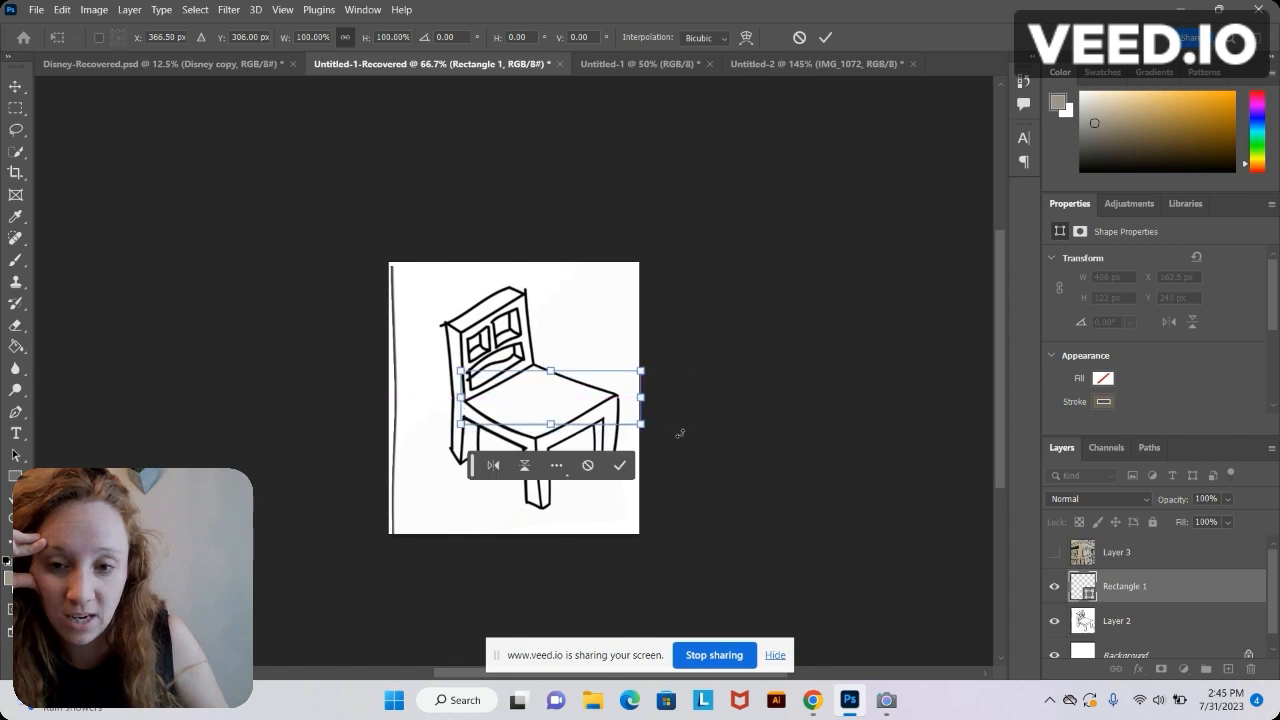
drag(646, 430, 538, 430)
drag(601, 474, 653, 485)
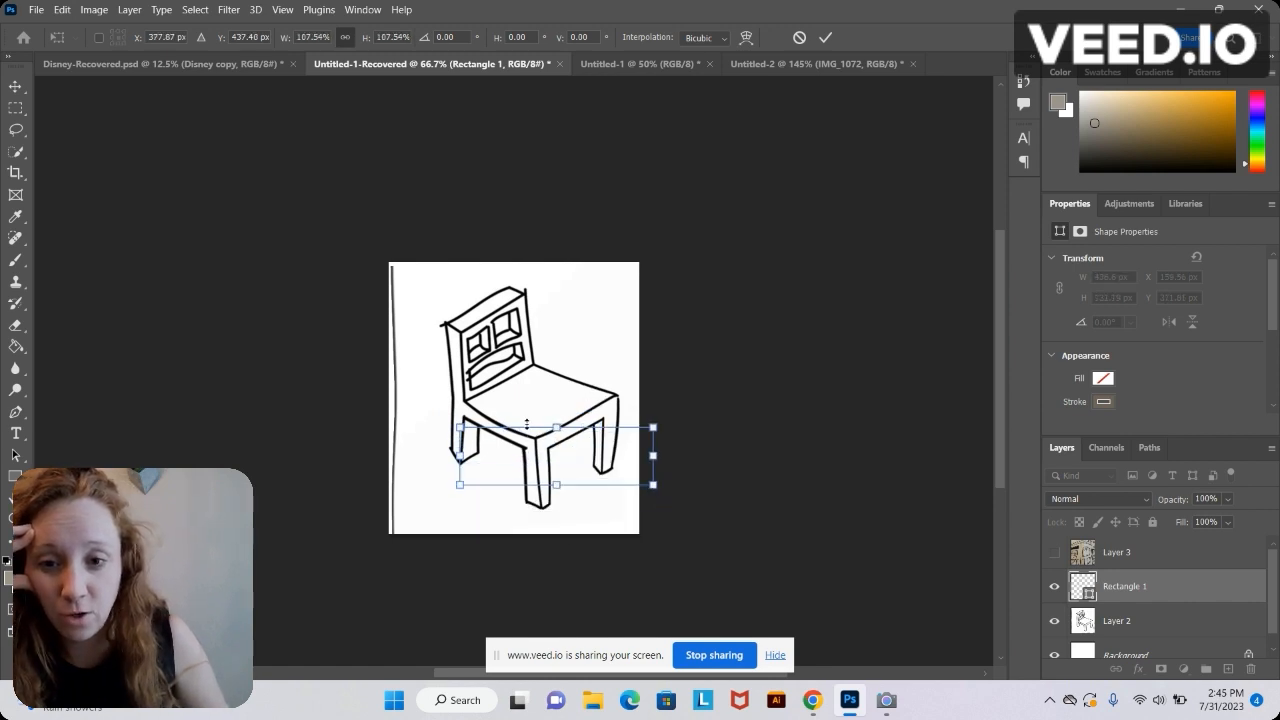
drag(527, 427, 600, 429)
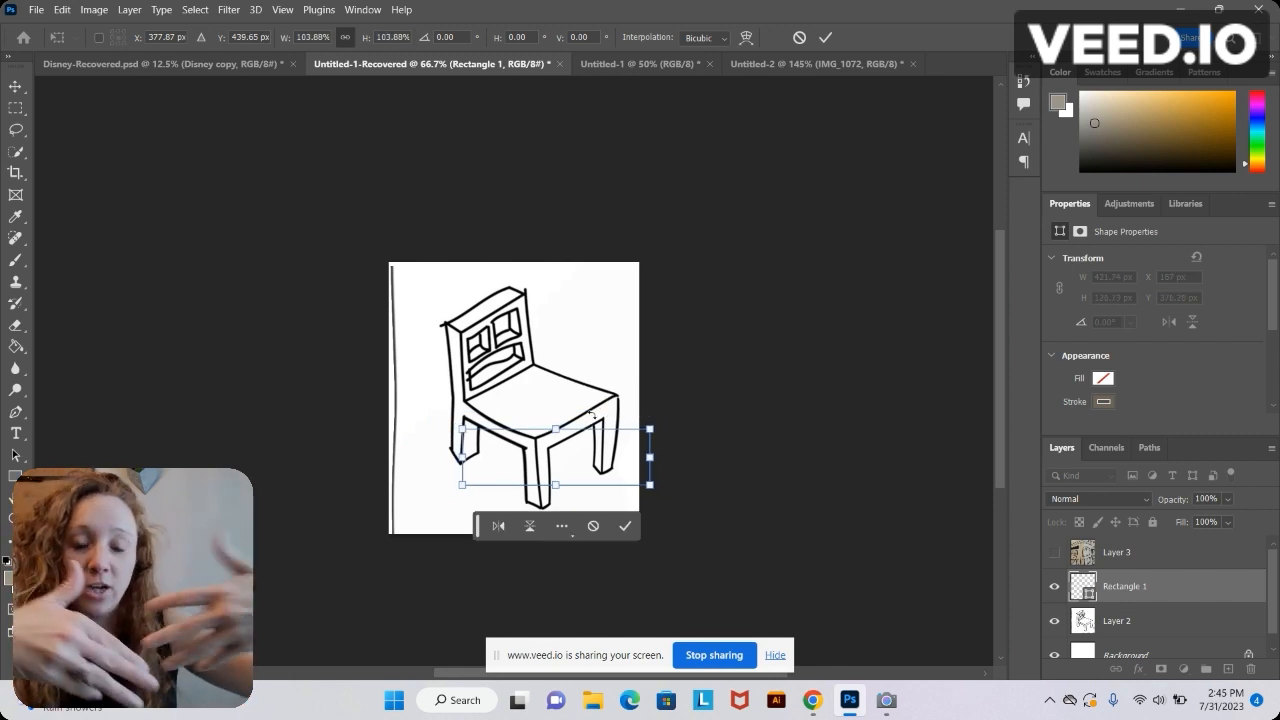
click(800, 37)
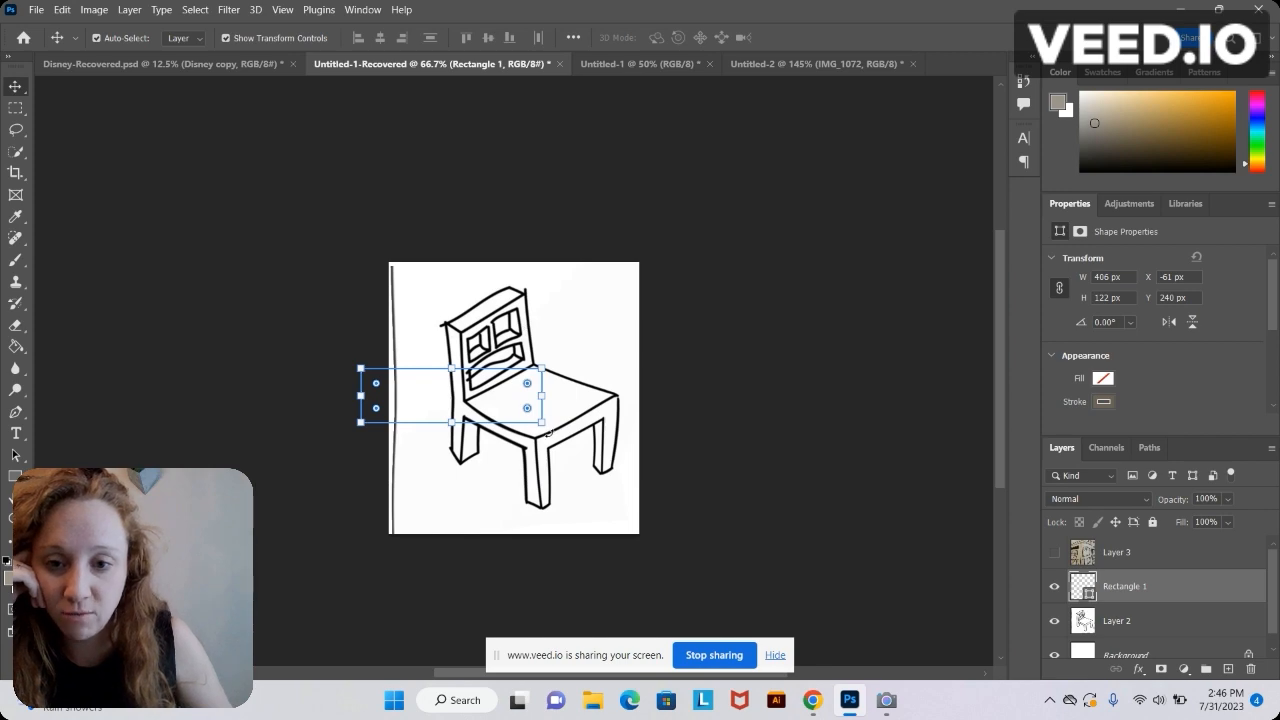
- Rotate the rectangle clockwise by about 48°
drag(548, 430, 499, 498)
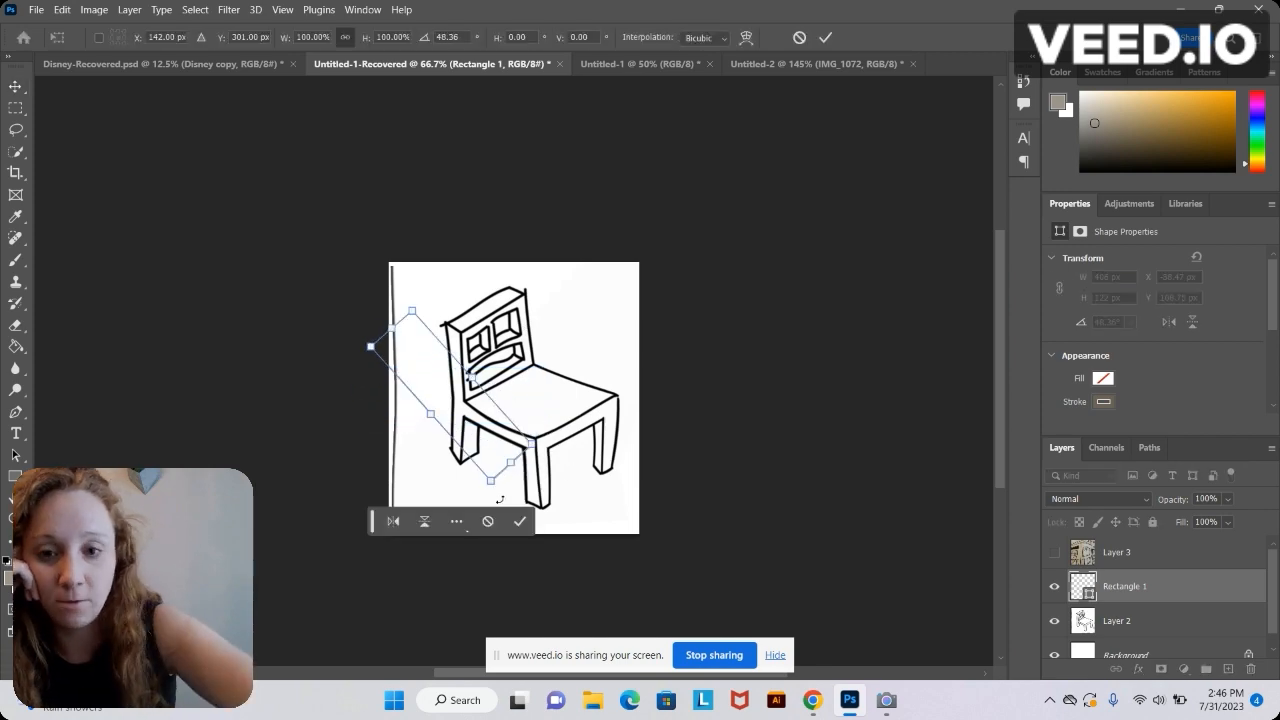